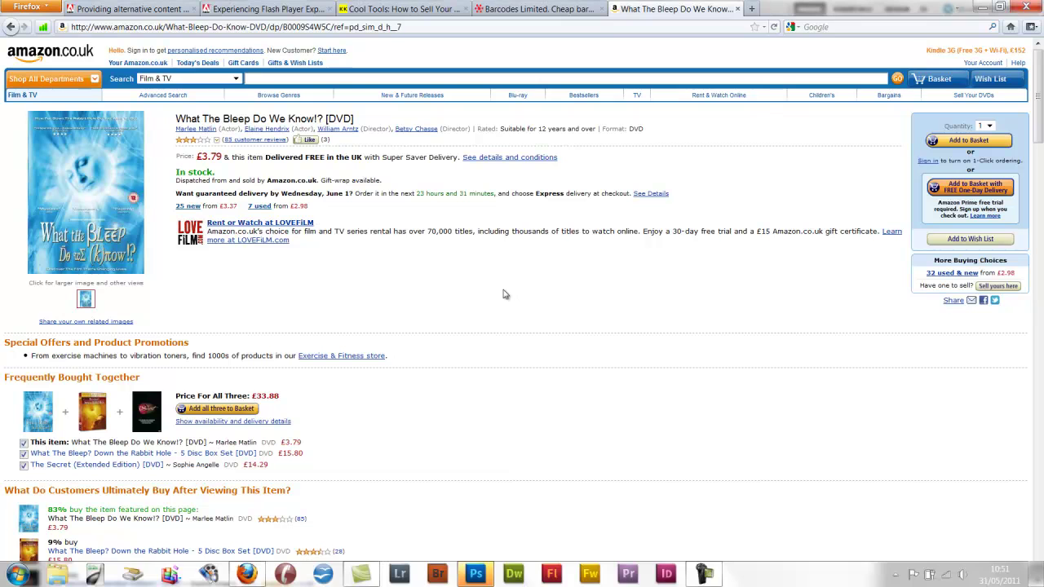
Dismiss Firefox's colour-scheme warning with 'Keep the current color scheme', then return to Photoshop
click(476, 575)
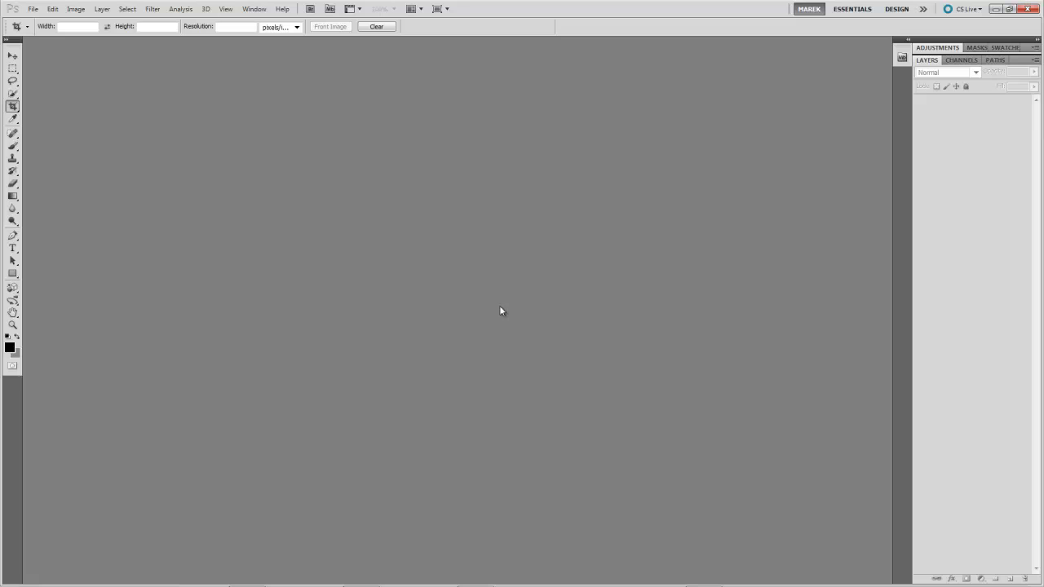
key(super+Tab)
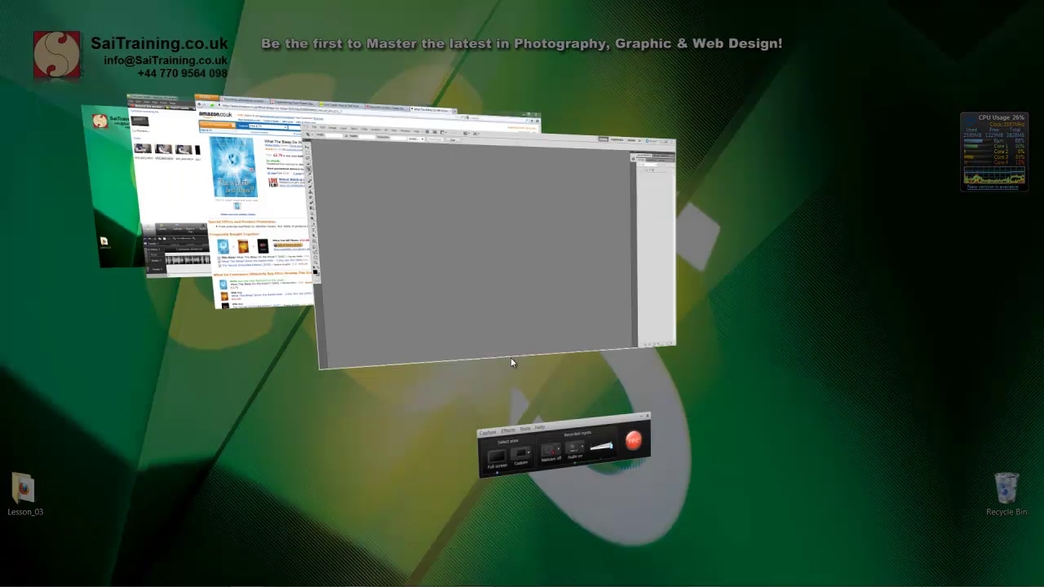
key(super+Tab)
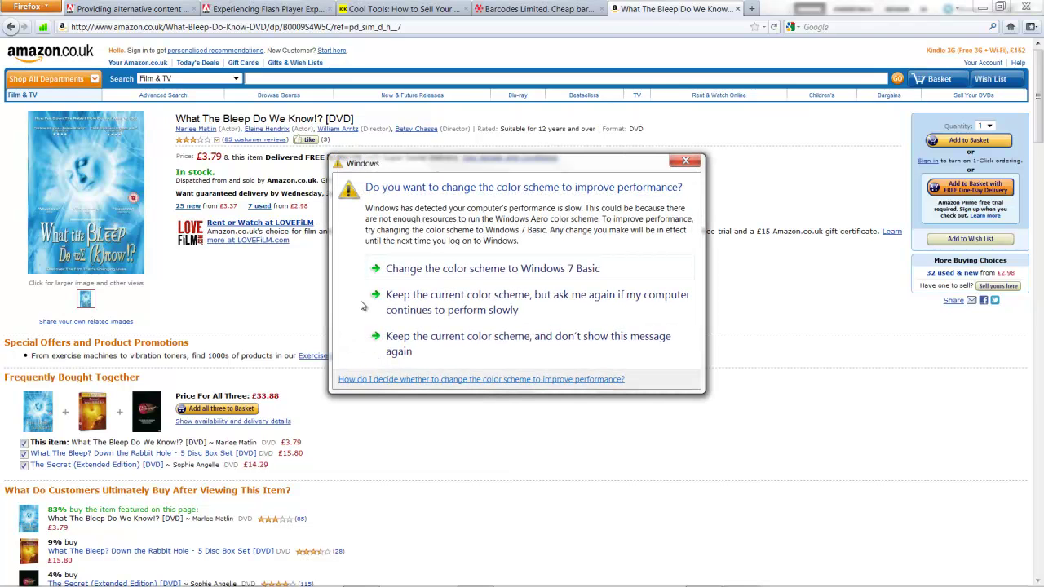
click(509, 298)
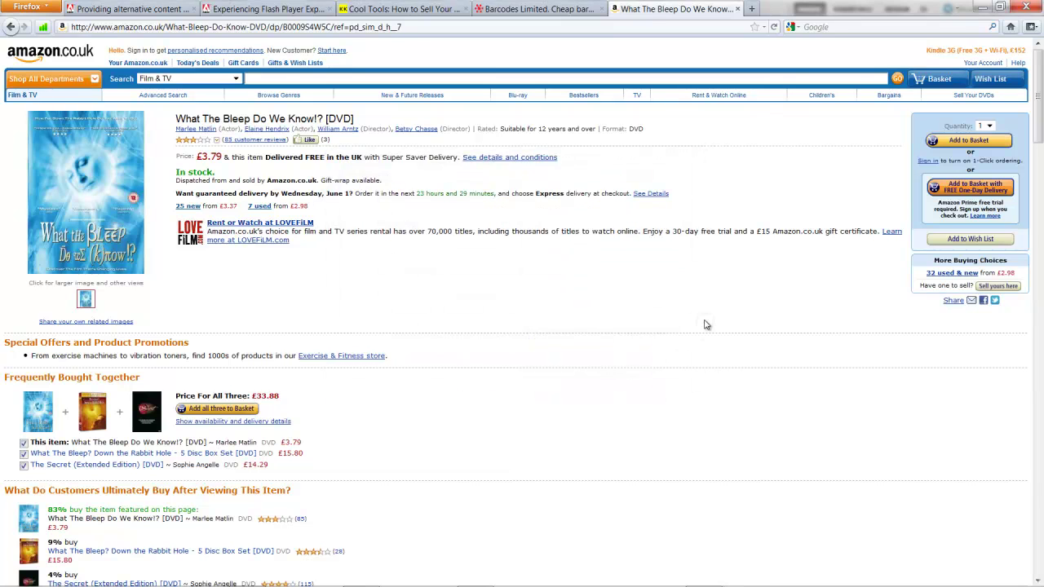
key(super+Tab)
key(super+Tab)
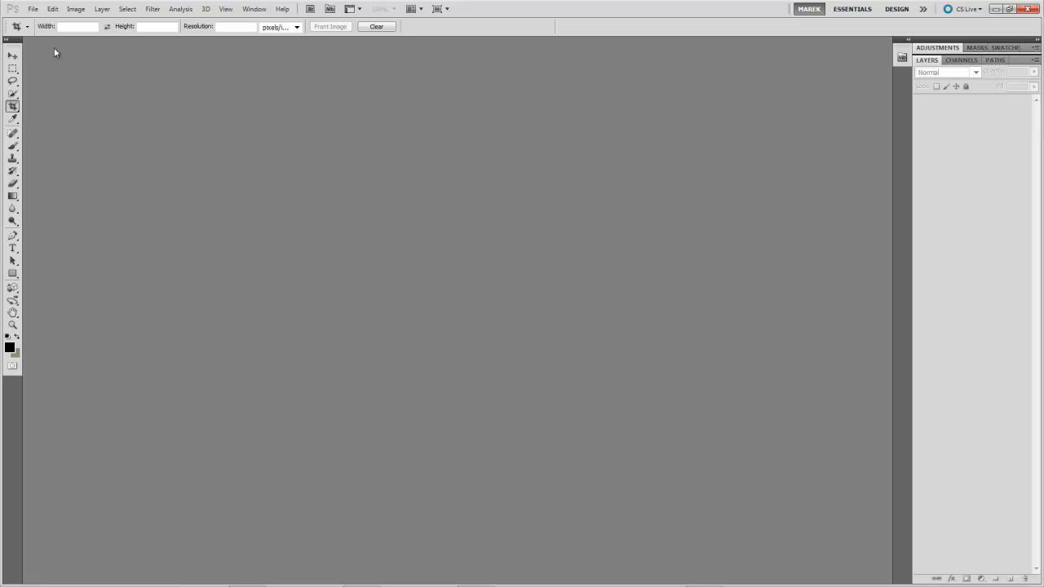
Create a new white 1920×1080 document using the Clipboard preset
click(33, 9)
click(42, 22)
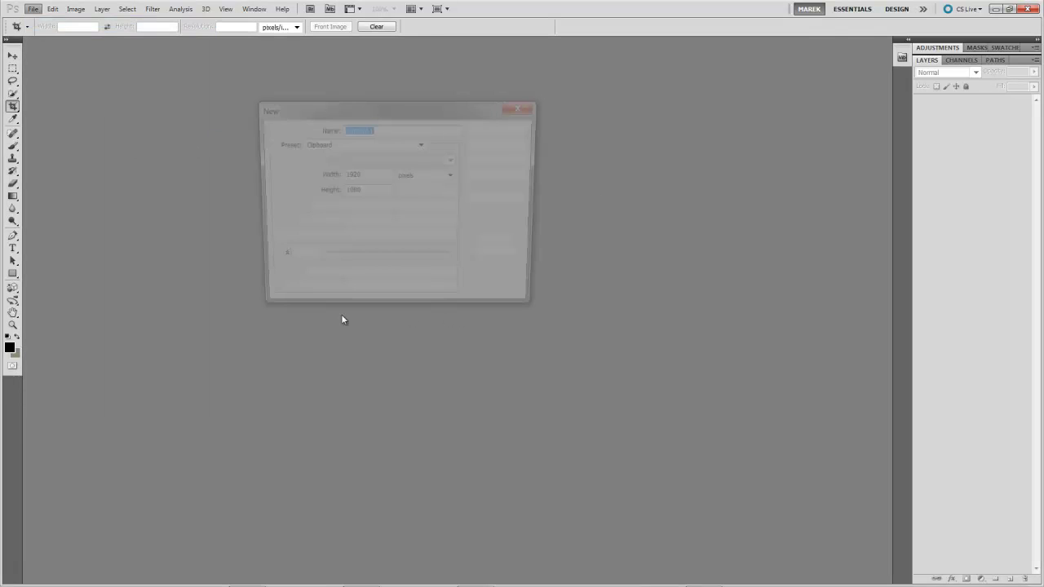
drag(397, 114, 481, 102)
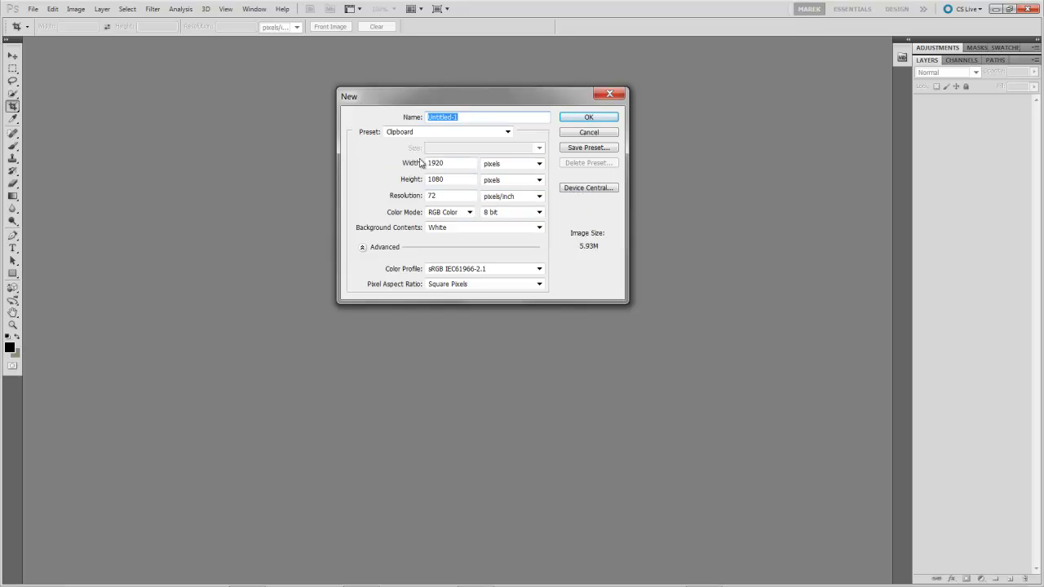
click(590, 118)
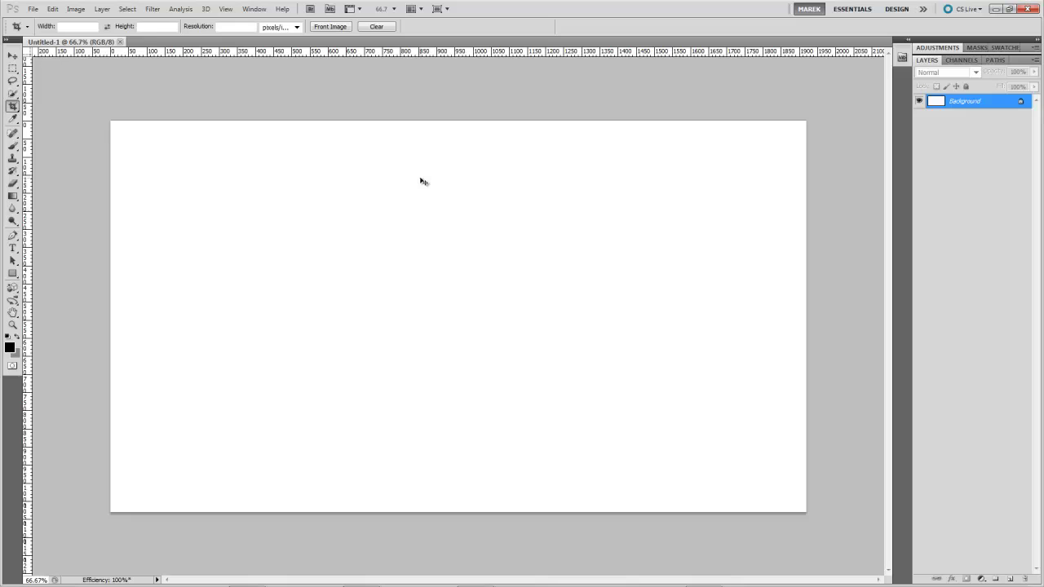
Paste the Amazon screenshot as Layer 1, view it at 100% and pan to the top-left
key(ctrl+v)
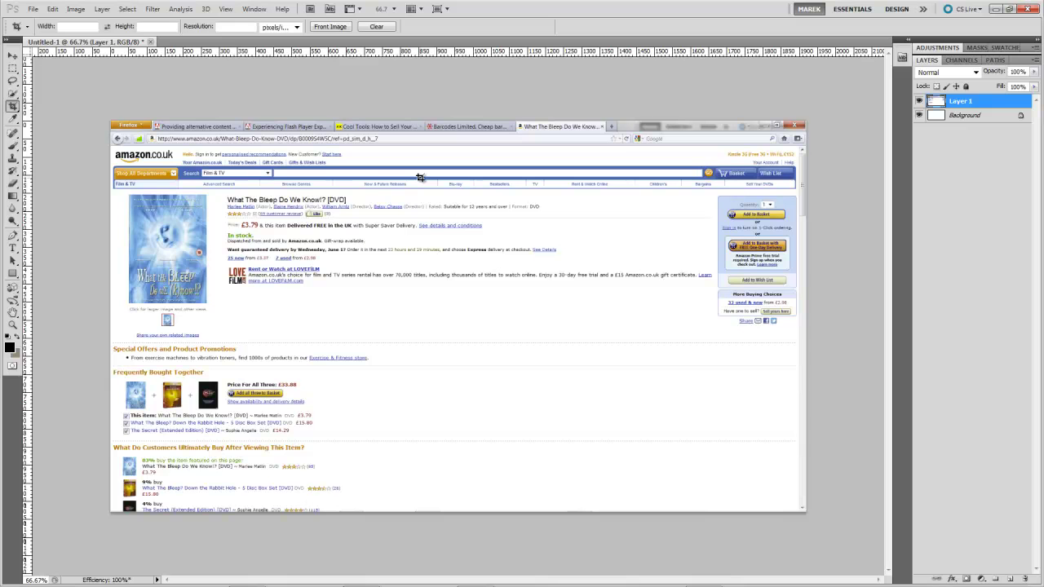
key(ctrl+plus)
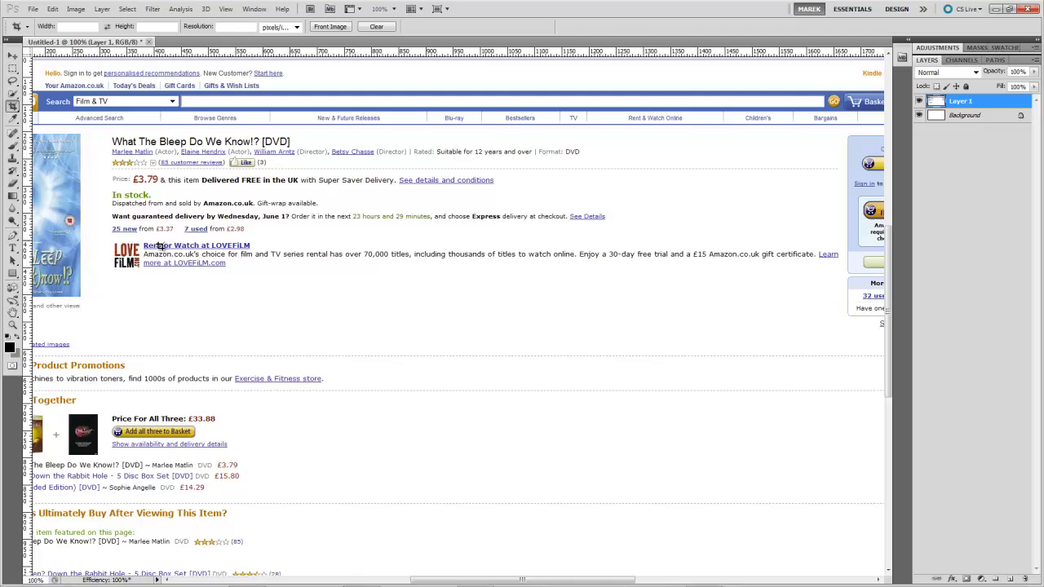
drag(175, 242, 245, 237)
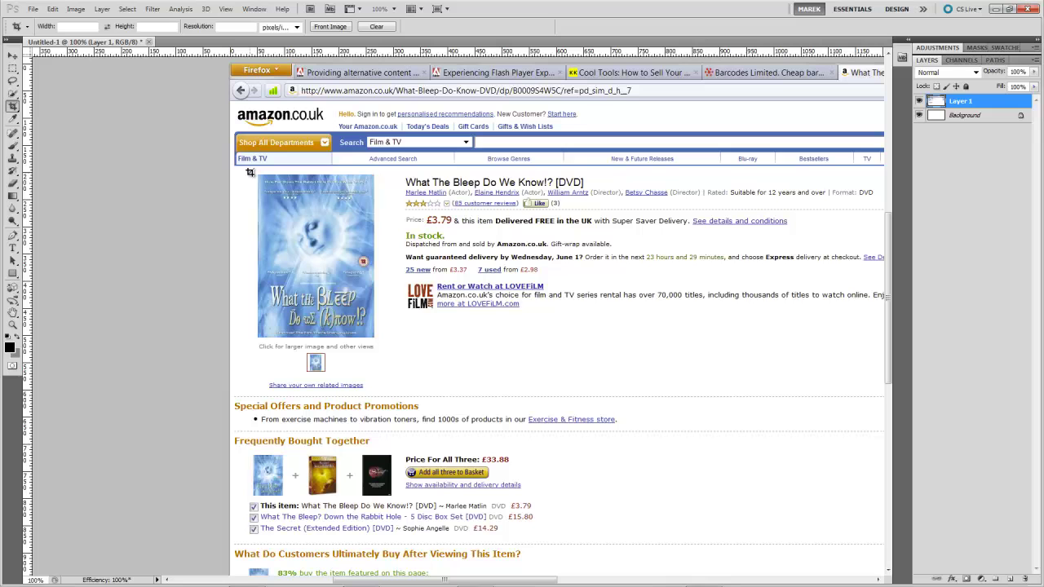
Draw a crop box around the DVD cover and product info, tweak its edges, and apply the crop
drag(250, 174, 590, 341)
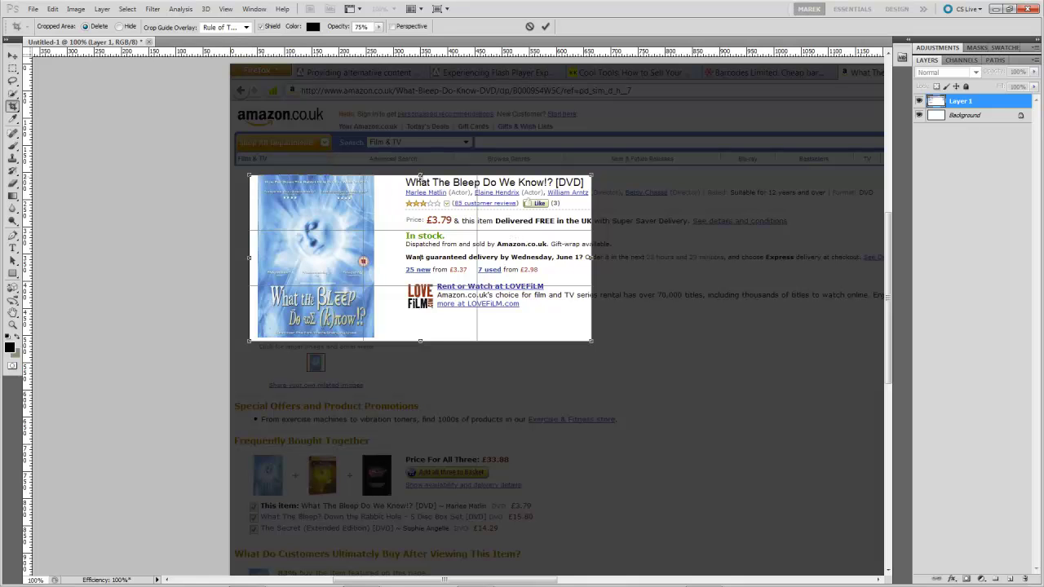
drag(420, 175, 421, 168)
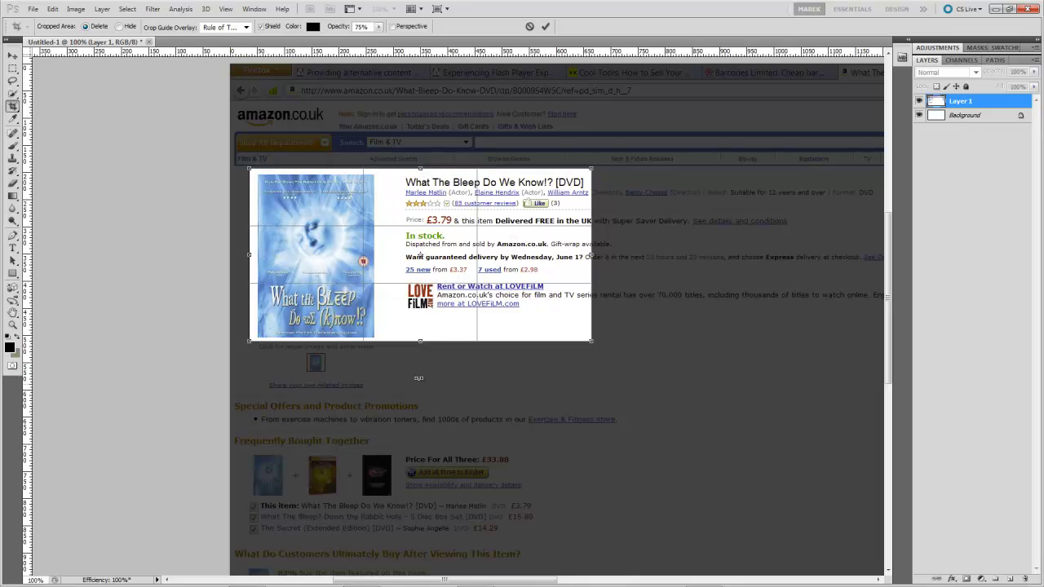
drag(421, 340, 421, 344)
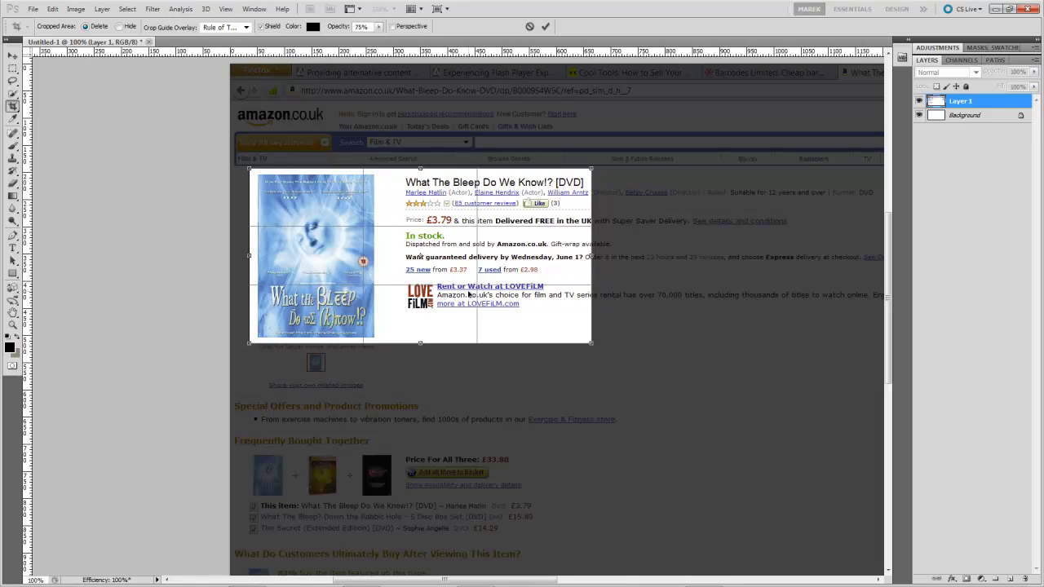
drag(469, 294, 470, 294)
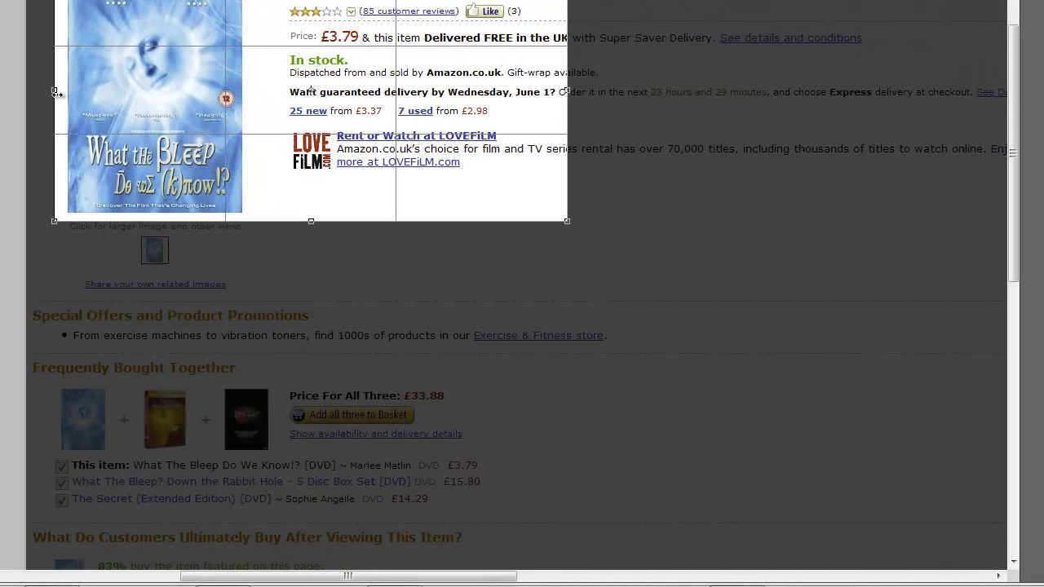
drag(52, 92, 59, 91)
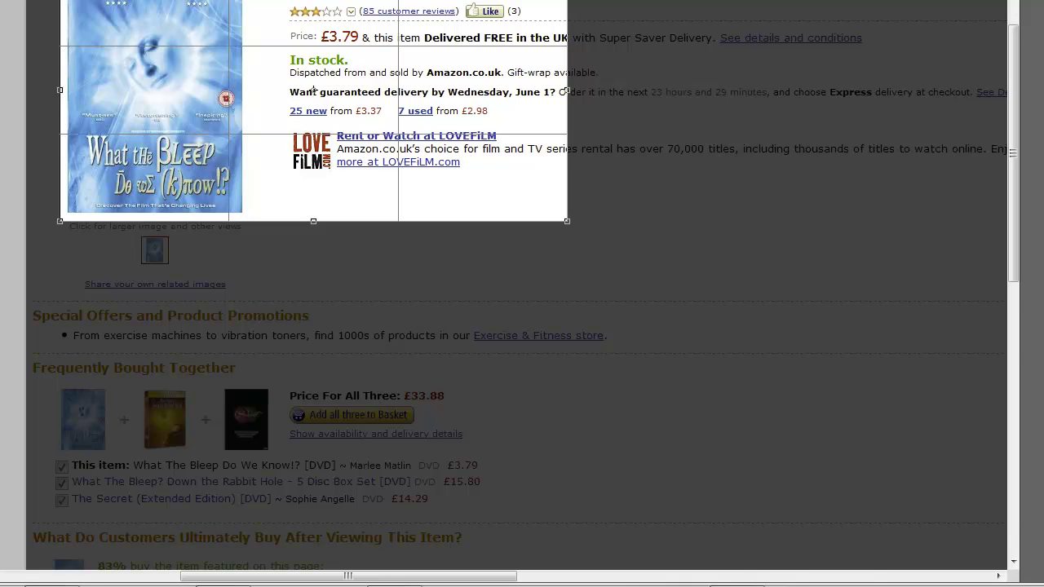
key(Return)
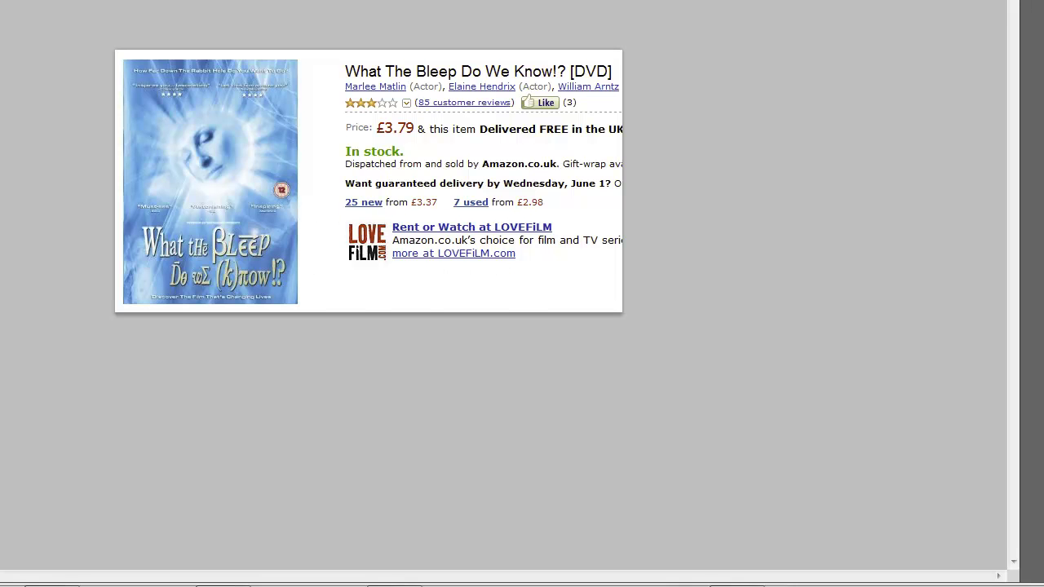
Select the LOVEFiLM rental box with the Rectangular Marquee, delete it to white, and deselect
right_click(12, 69)
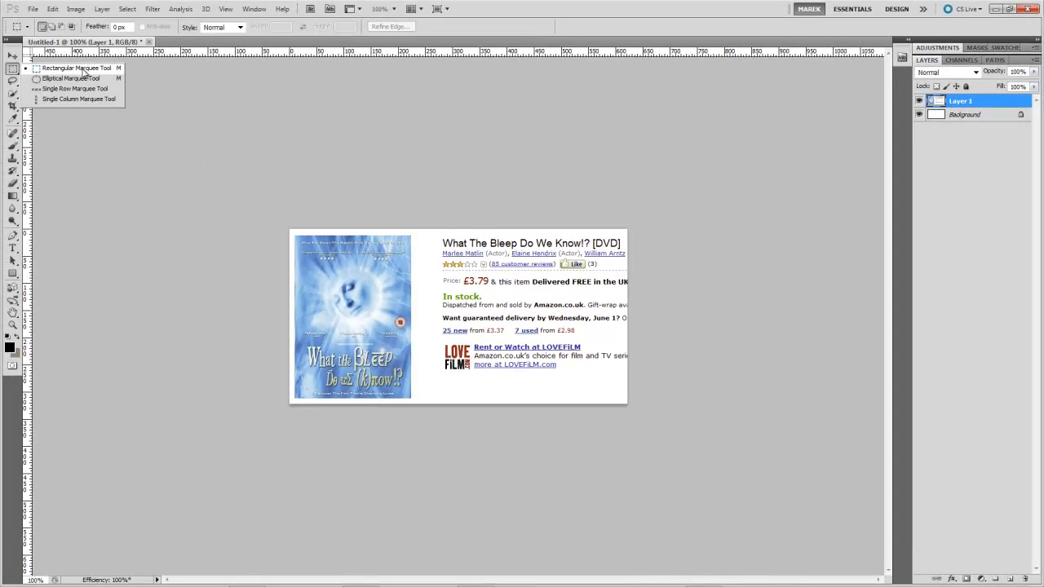
click(82, 68)
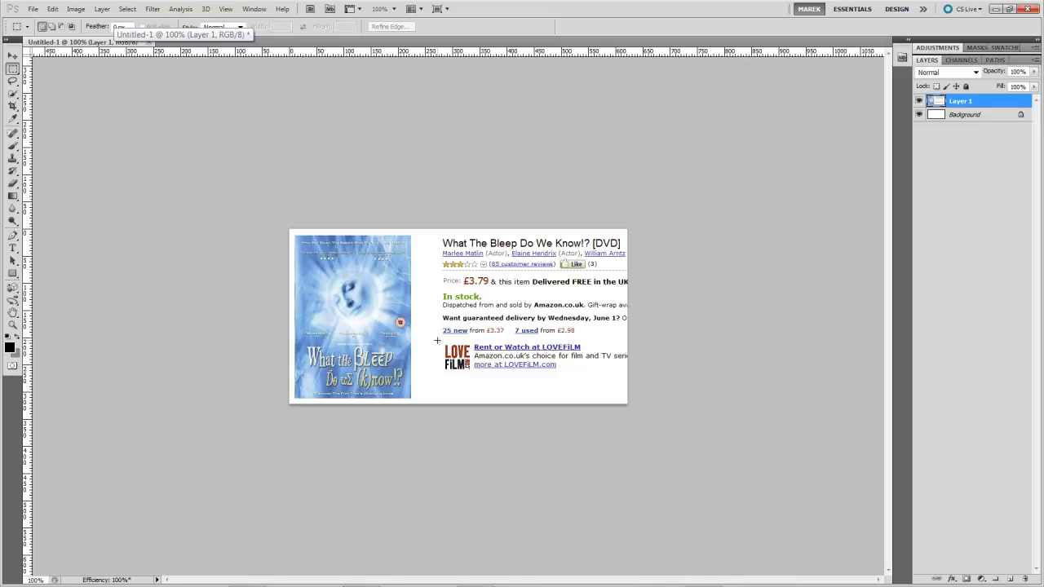
drag(438, 342, 638, 381)
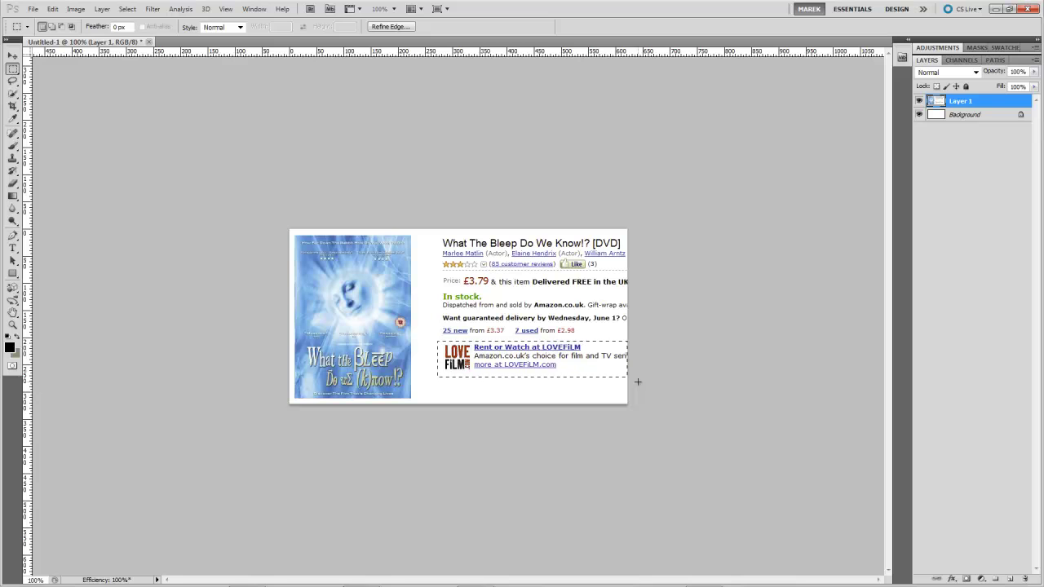
key(Delete)
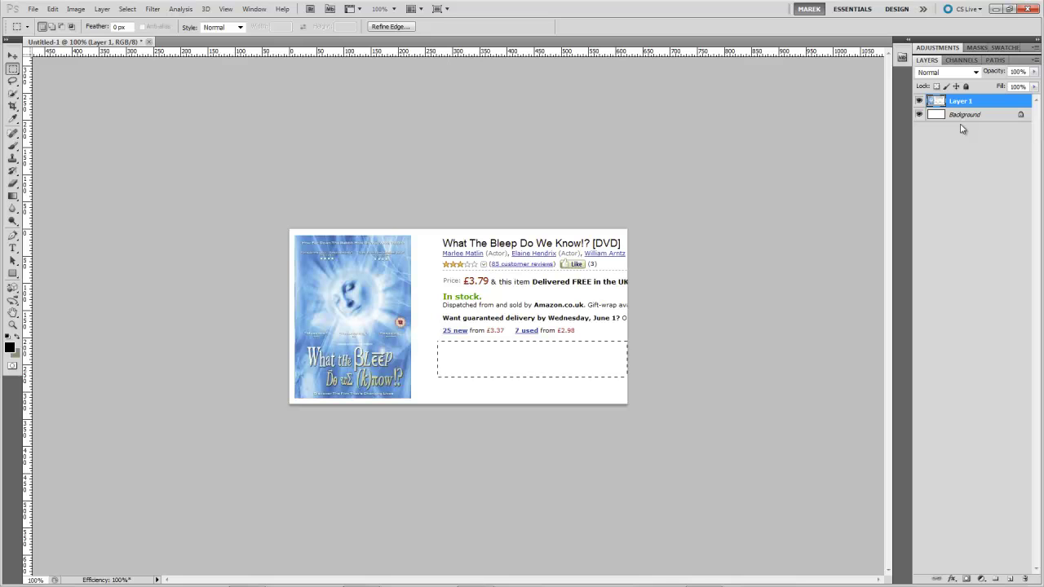
key(ctrl+d)
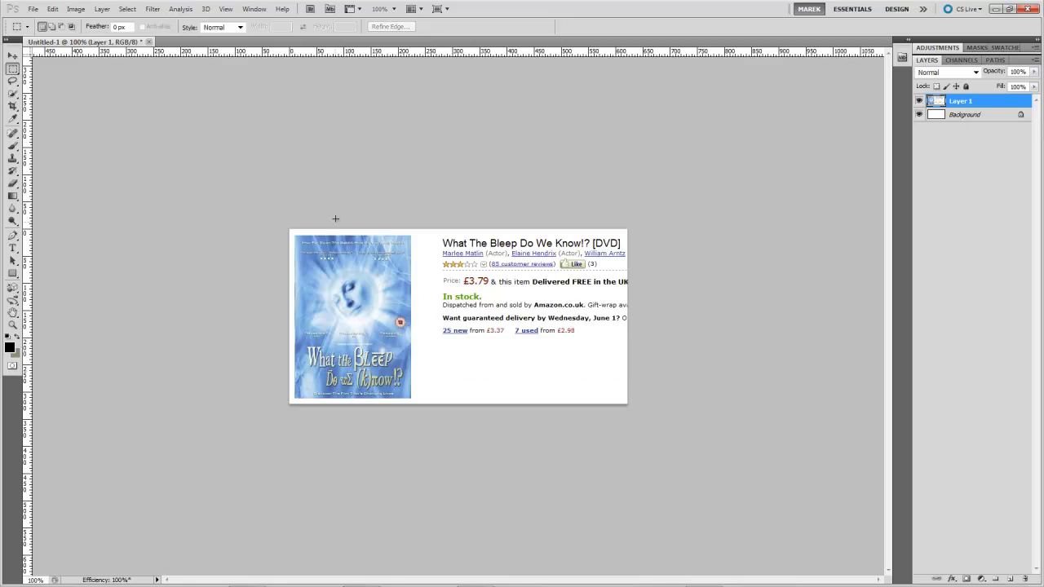
Zoom to 200% and erase the customer-reviews link and Like button to white
click(128, 9)
click(612, 210)
key(ctrl+plus)
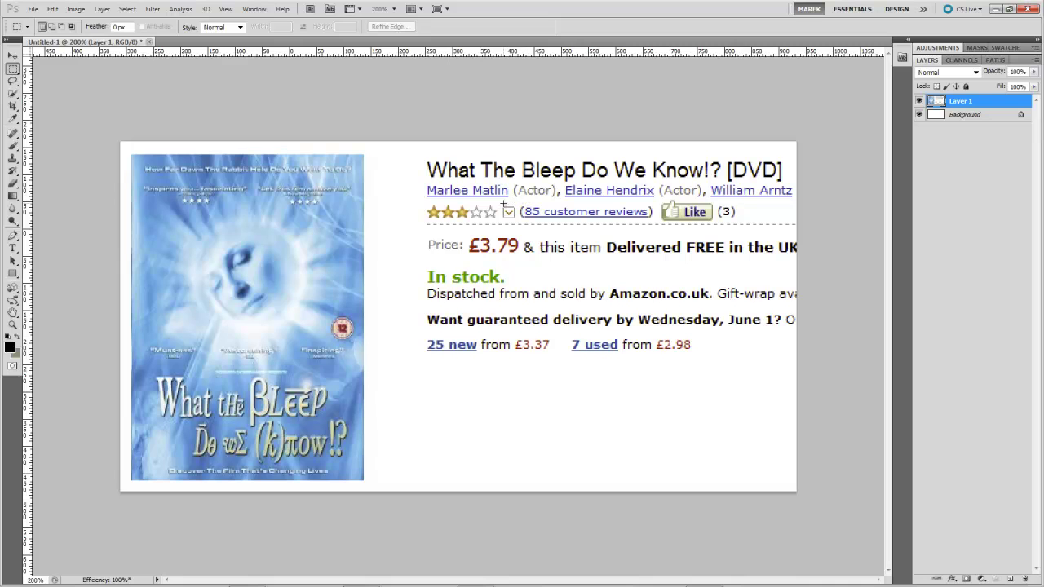
drag(644, 214, 746, 224)
key(Right)
key(Right)
key(Right)
key(Right)
key(Delete)
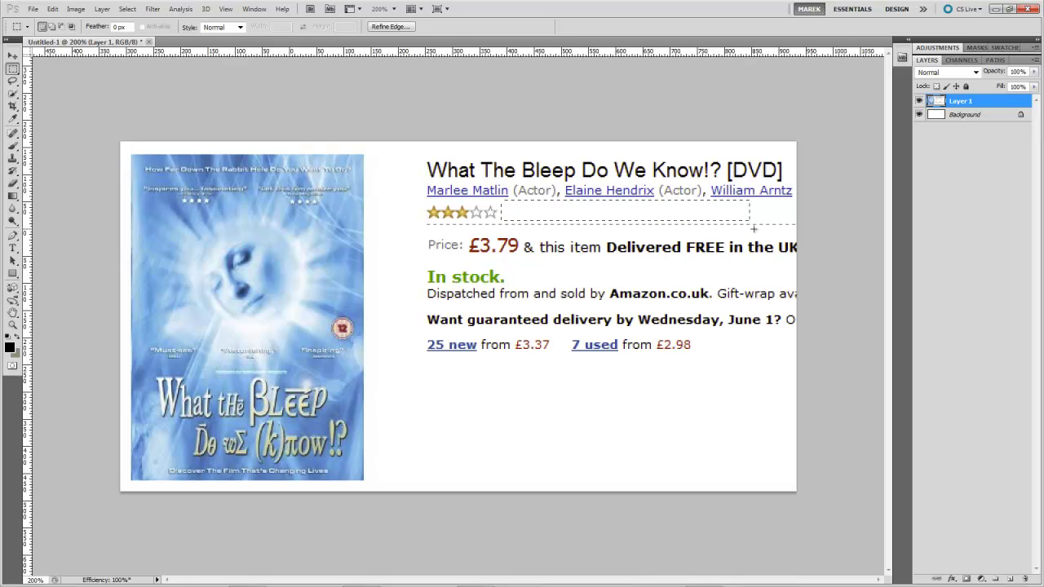
key(ctrl+d)
Erase the guaranteed-delivery and new/used offer lines, then zoom back to 100%
drag(420, 310, 820, 368)
key(Delete)
key(ctrl+d)
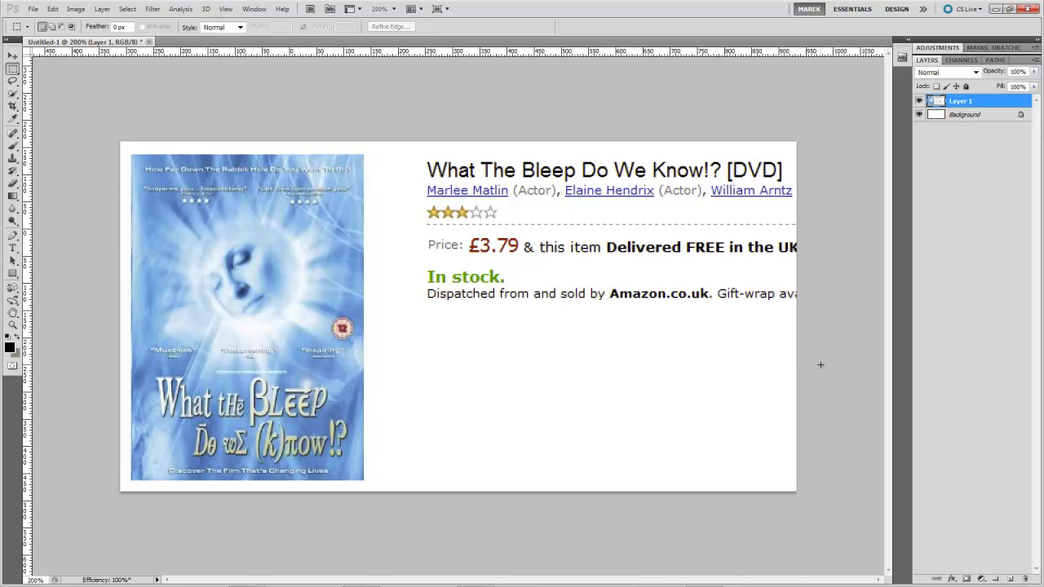
key(ctrl+minus)
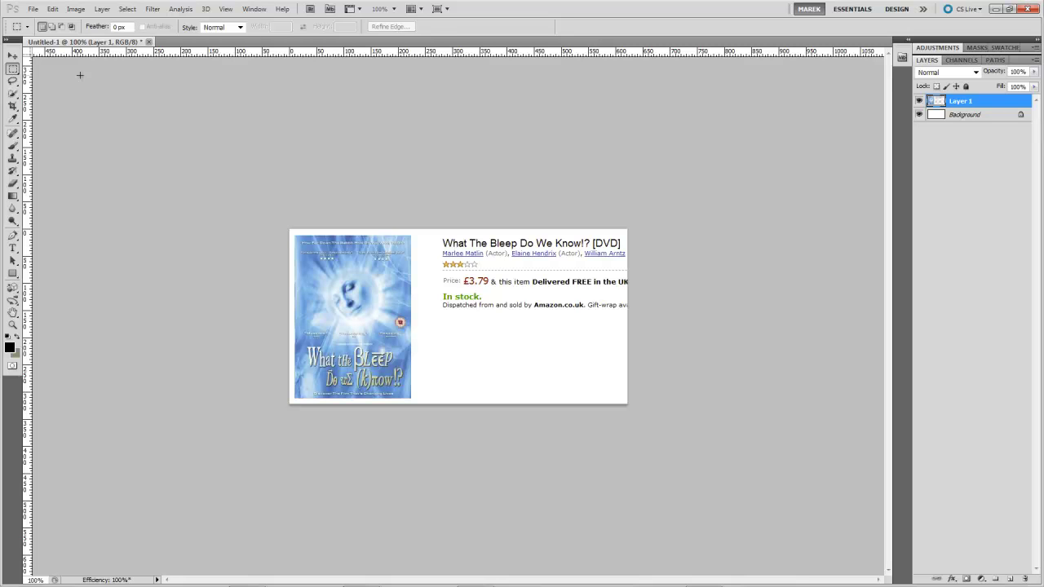
Open File > Save for Web & Devices for the cleaned-up image
click(33, 9)
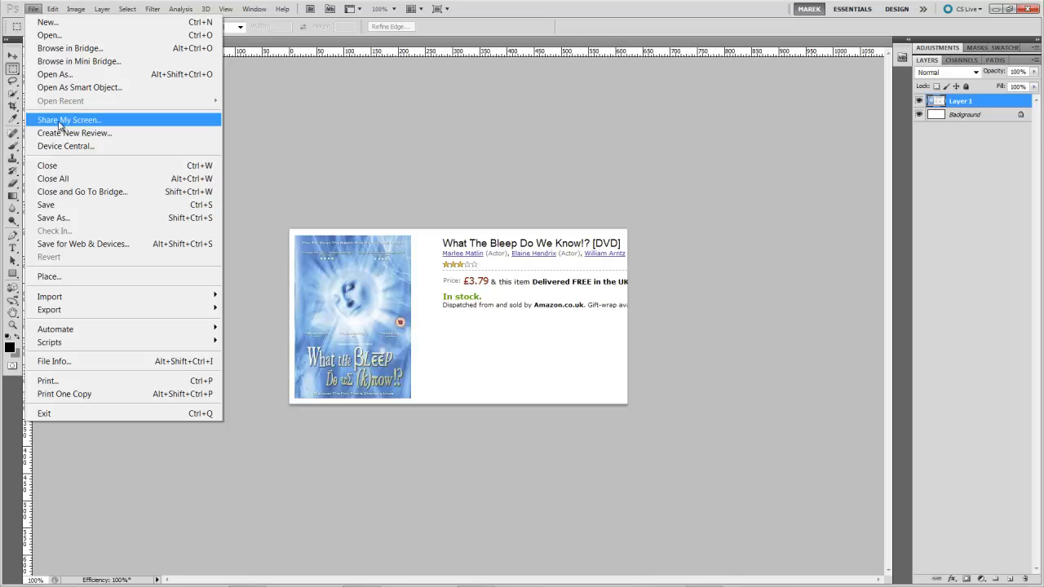
click(145, 244)
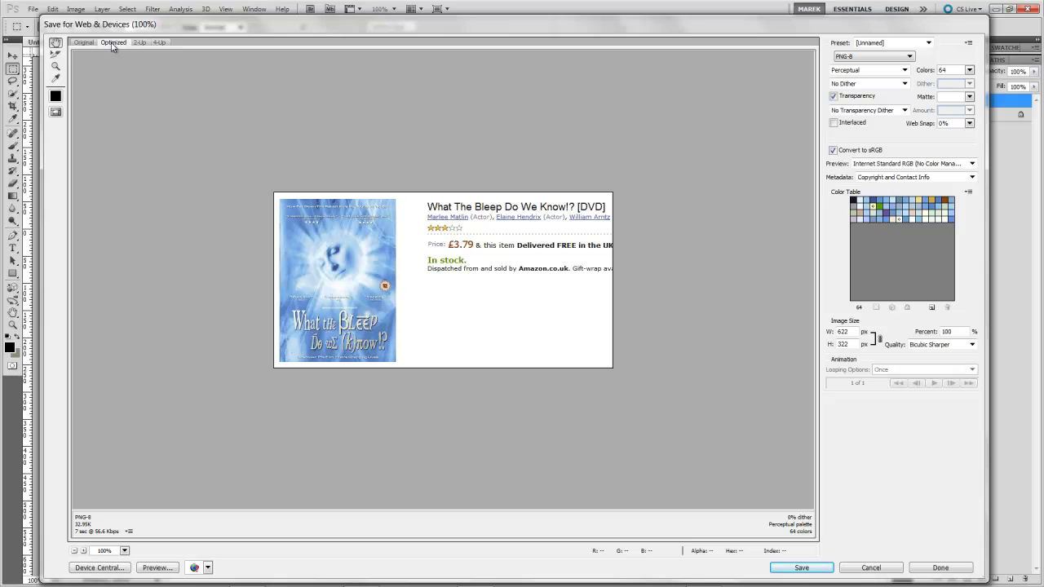
Cycle through the Original, Optimized, 2-Up and 4-Up views, ending on Optimized
click(82, 43)
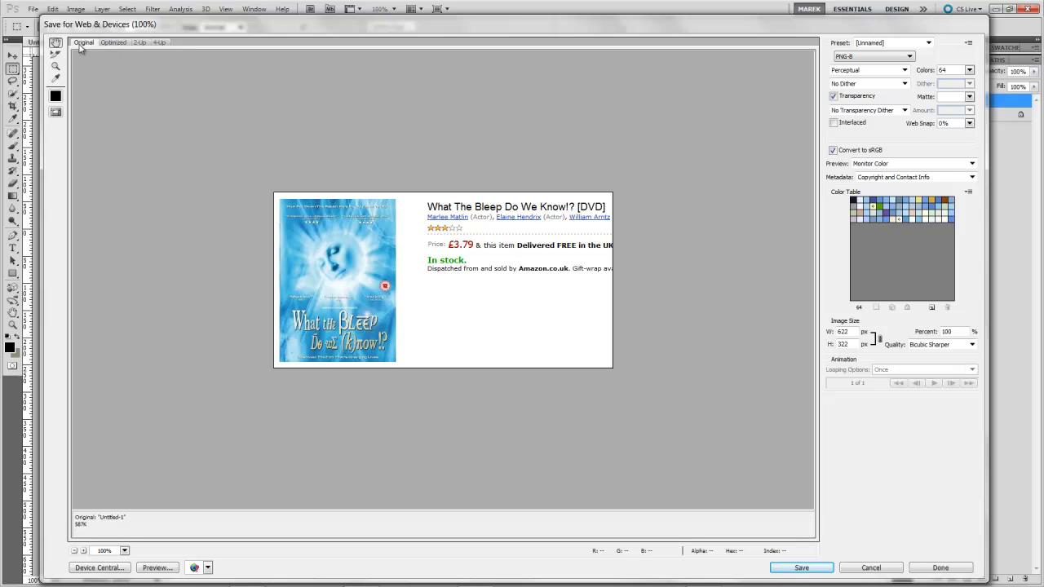
click(110, 45)
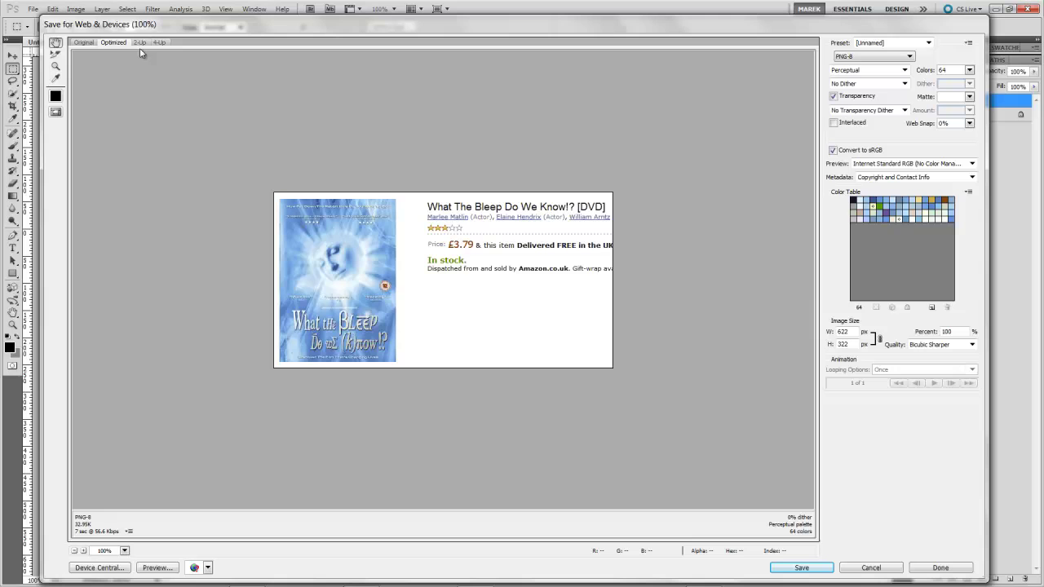
click(141, 47)
click(163, 44)
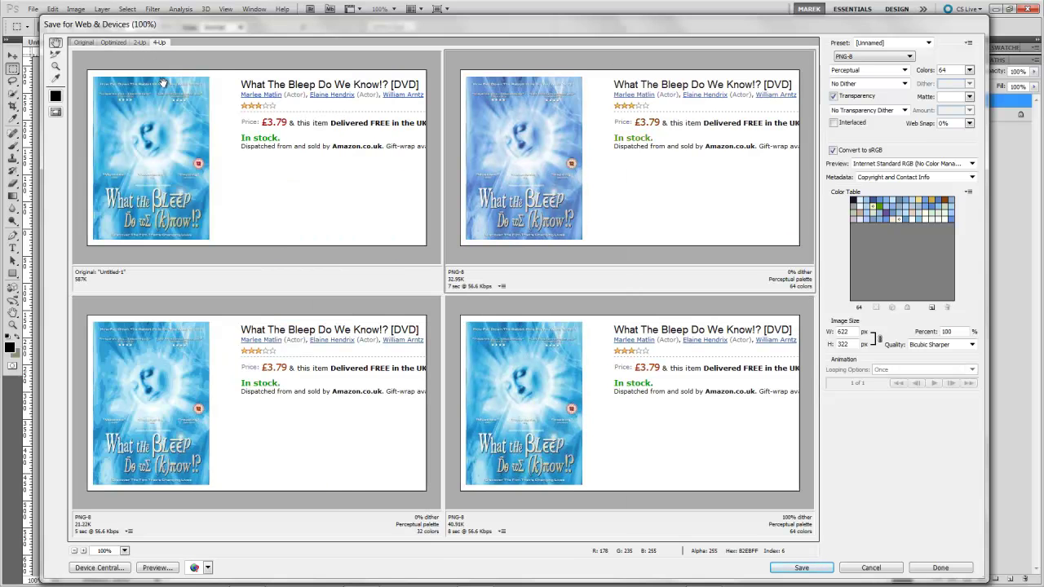
click(112, 44)
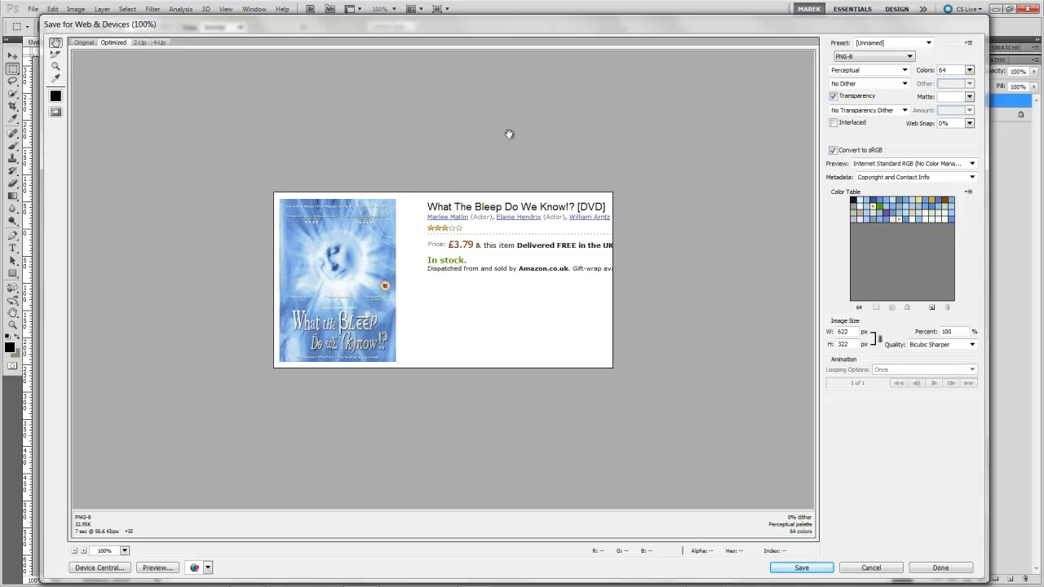
Keep the PNG-8 format, try 256 colours, and narrow the export window
click(907, 58)
click(870, 81)
click(969, 70)
click(938, 174)
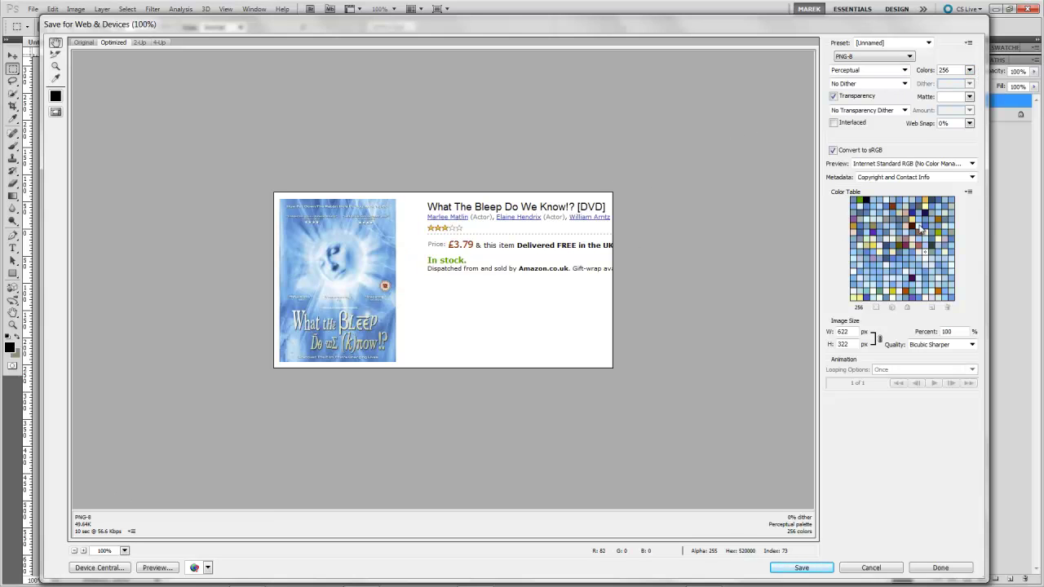
drag(987, 220, 605, 255)
Try 128, 64 and 32 colours, settling the palette on 64
click(584, 71)
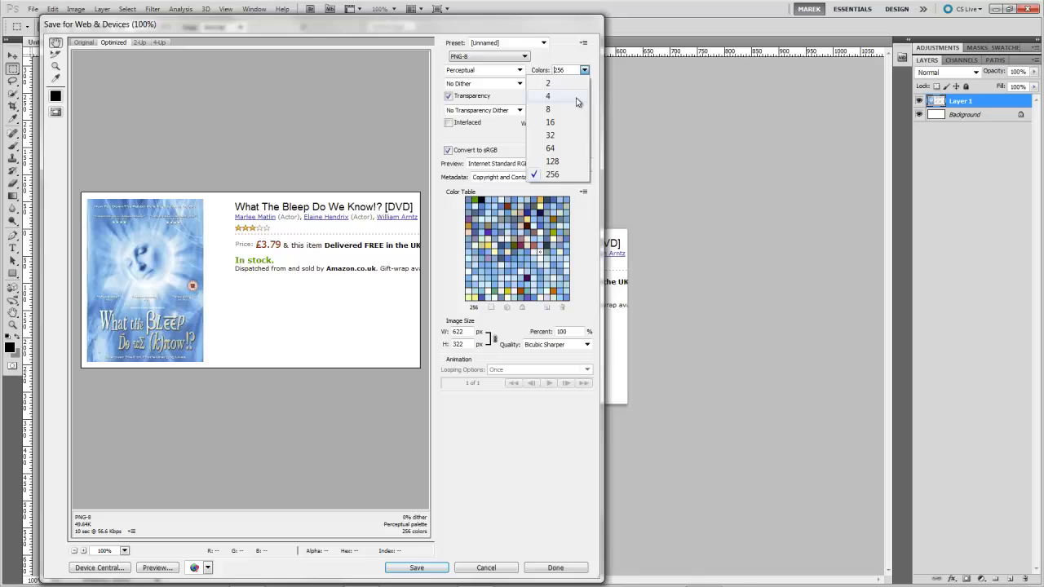
click(553, 163)
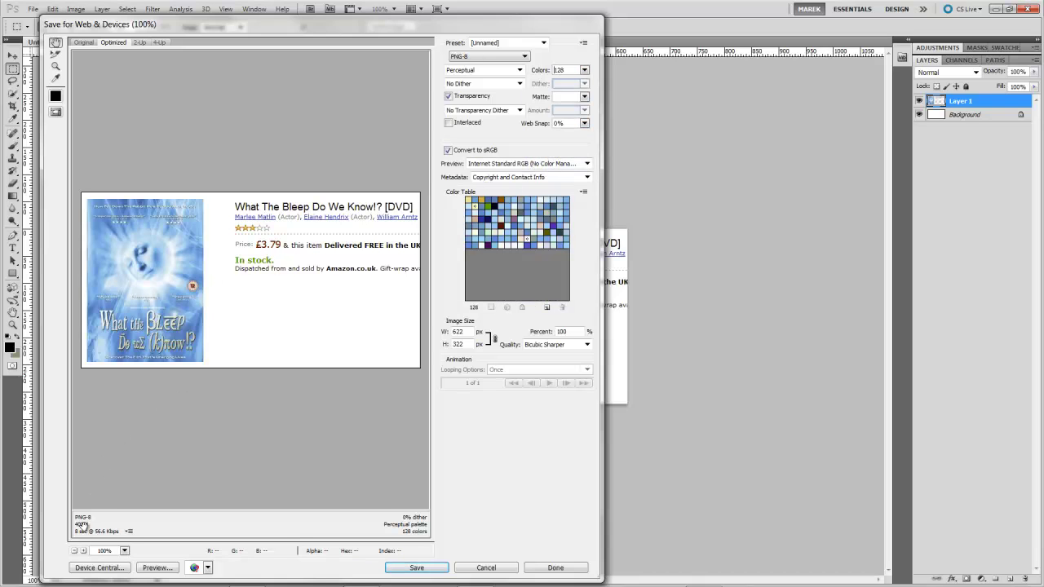
click(584, 71)
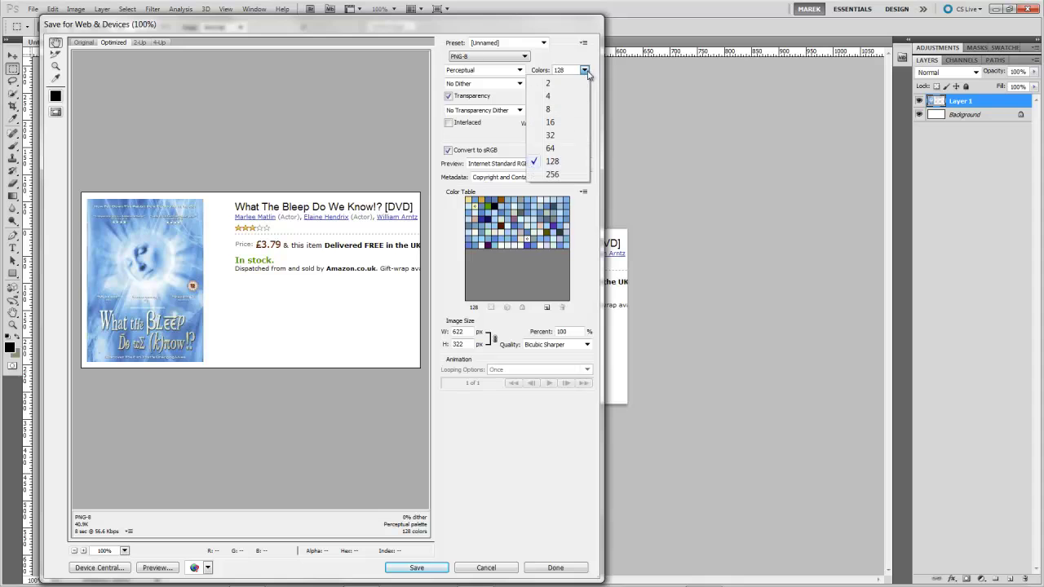
click(559, 149)
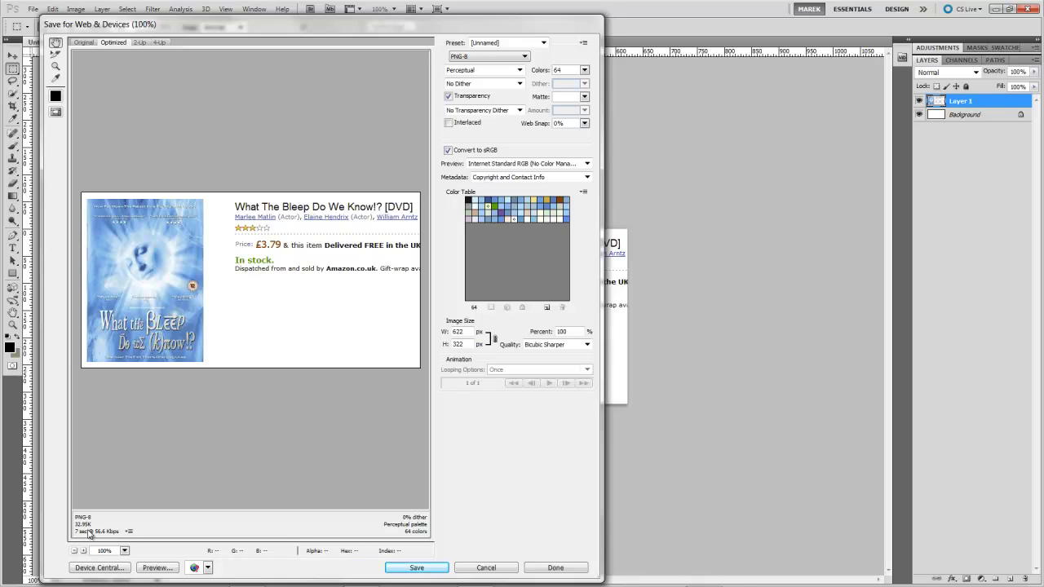
click(584, 71)
click(562, 137)
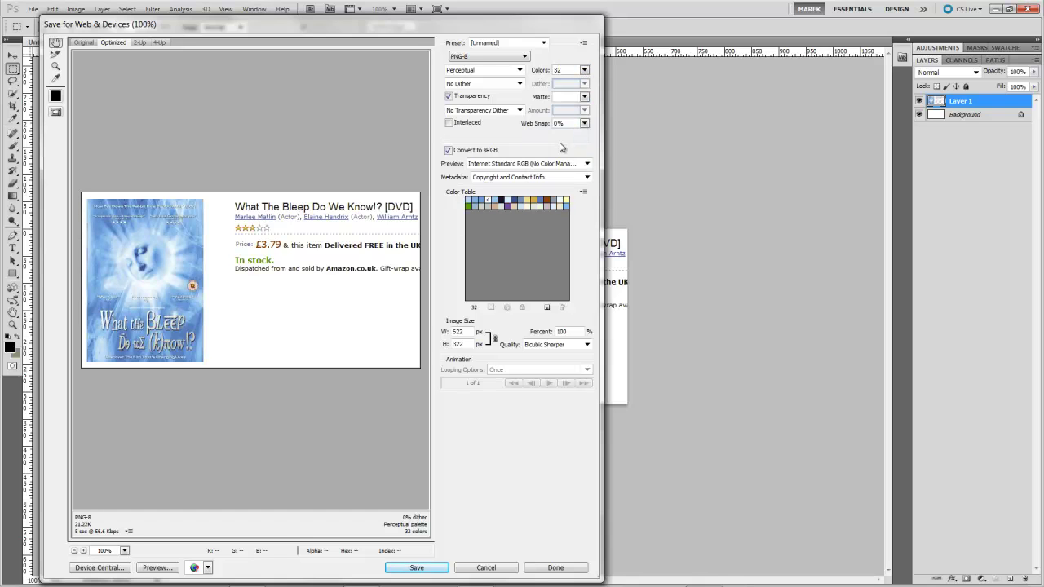
click(584, 70)
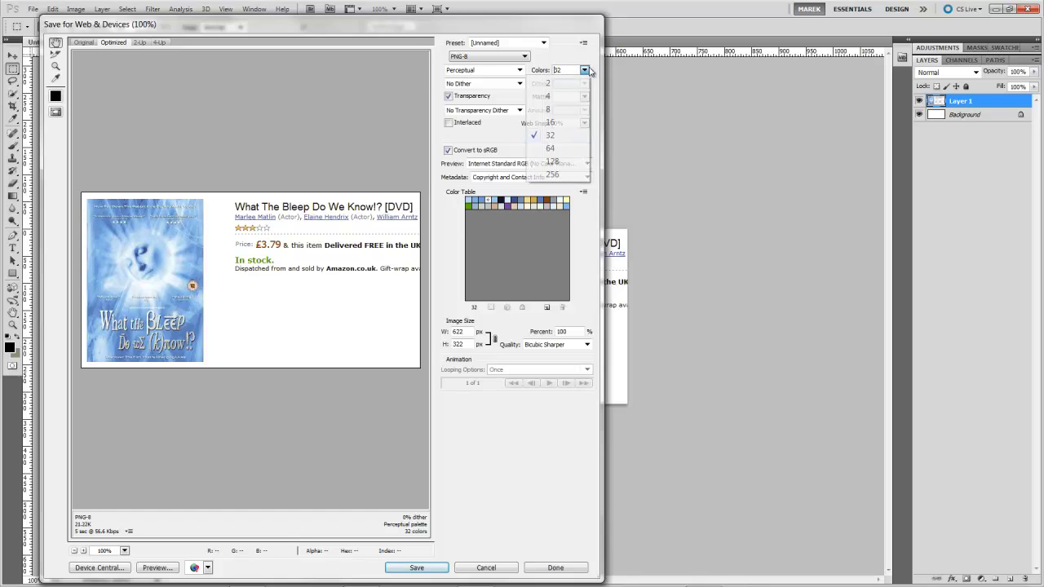
click(562, 149)
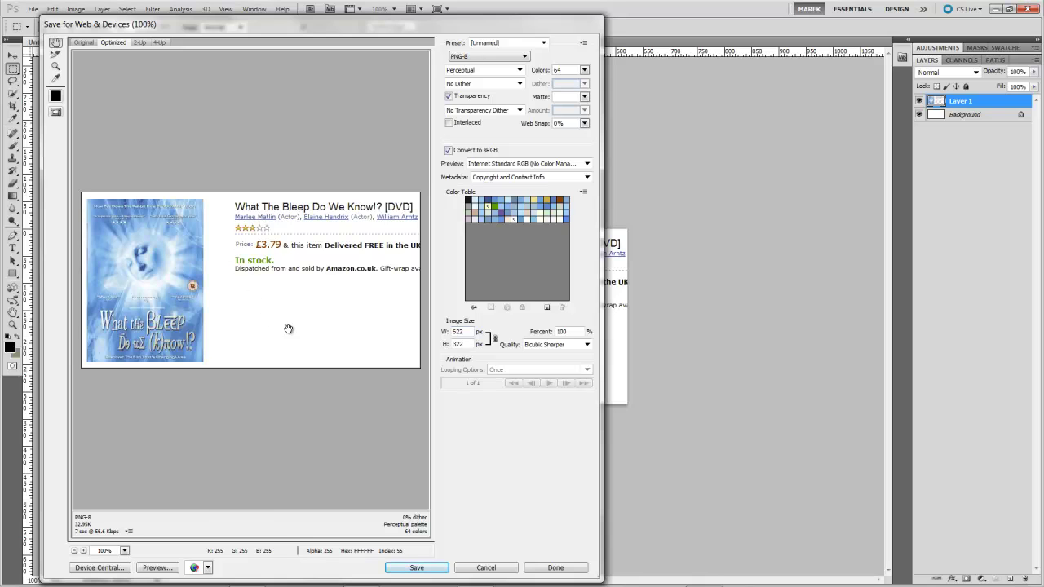
Set the export width to 450 px (233 px tall), keeping the Internet Standard RGB preview
double_click(470, 334)
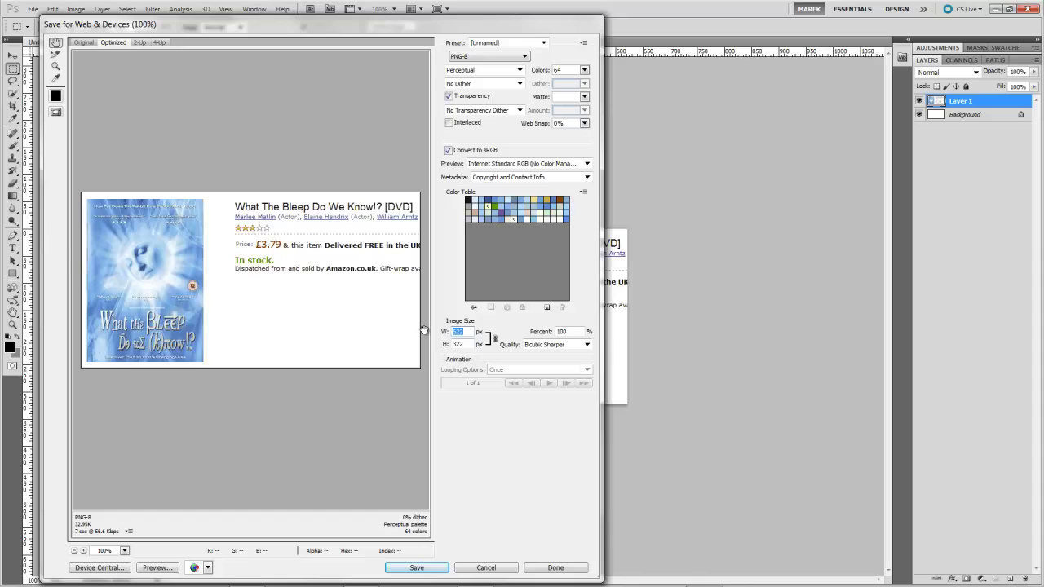
text(450)
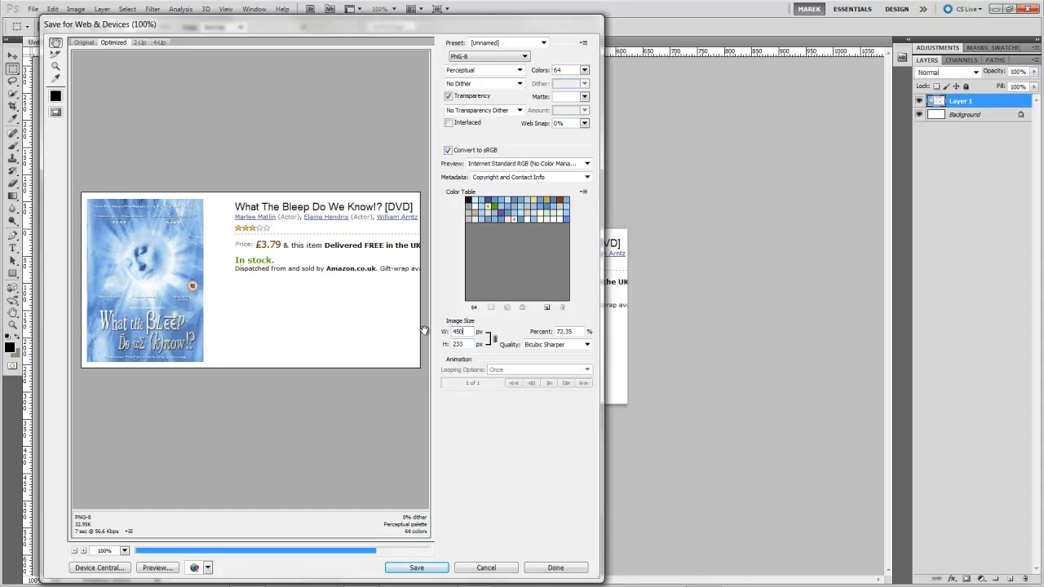
key(Tab)
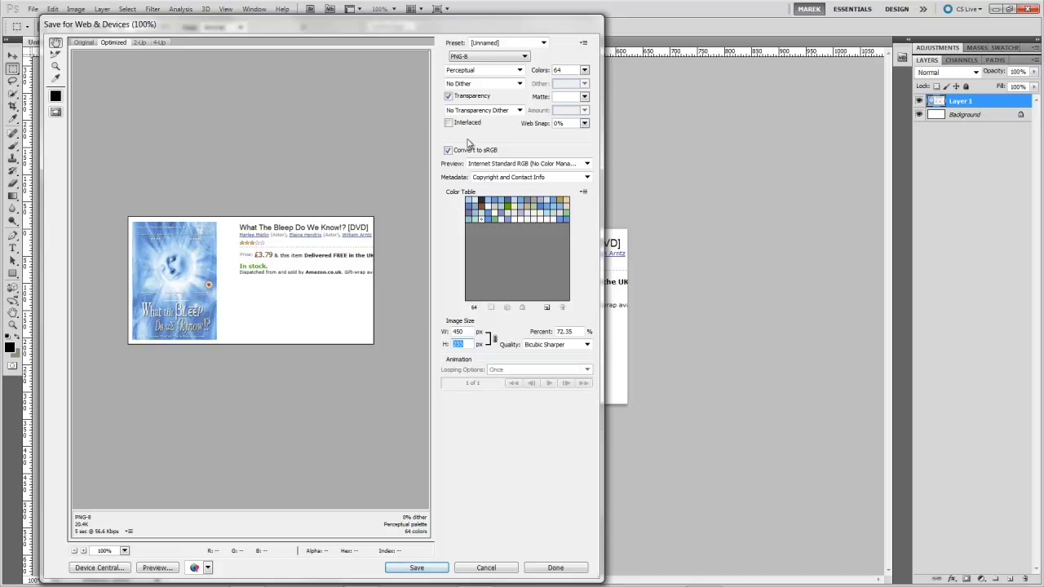
click(592, 171)
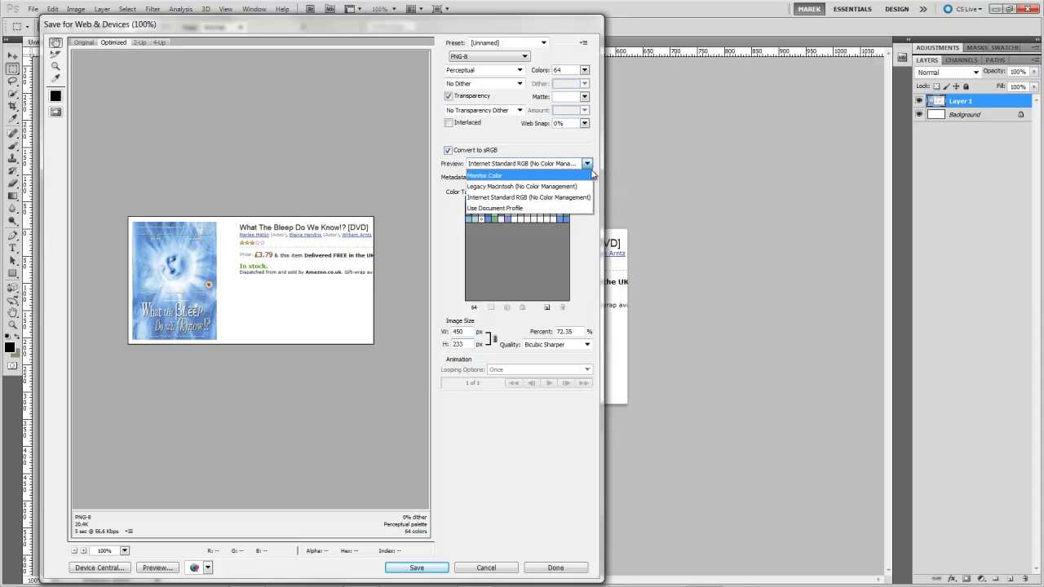
click(531, 201)
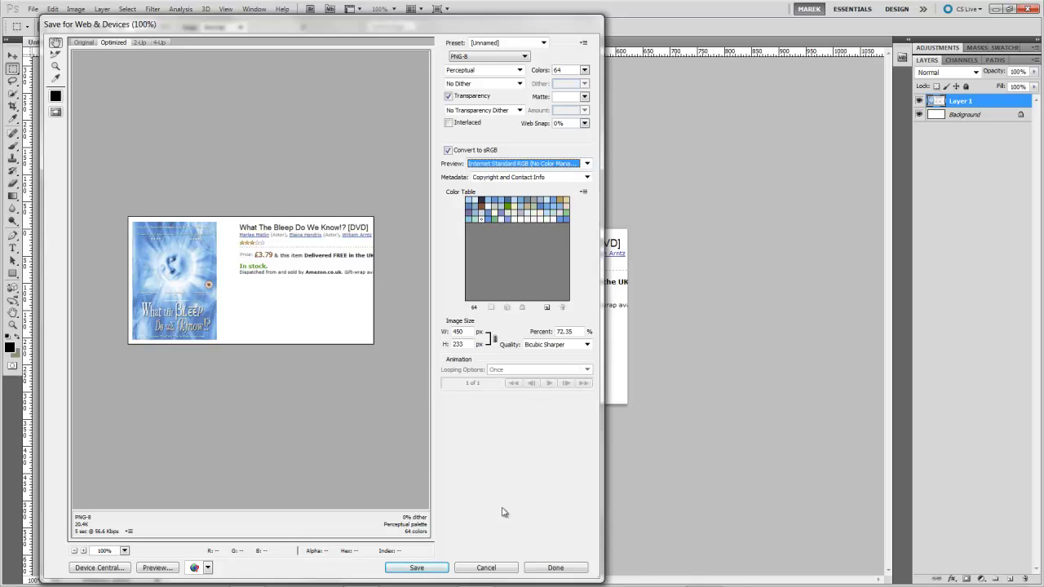
Save the optimized PNG-8 to the Desktop as 'screenshot', keeping Images Only and Default Settings
click(420, 568)
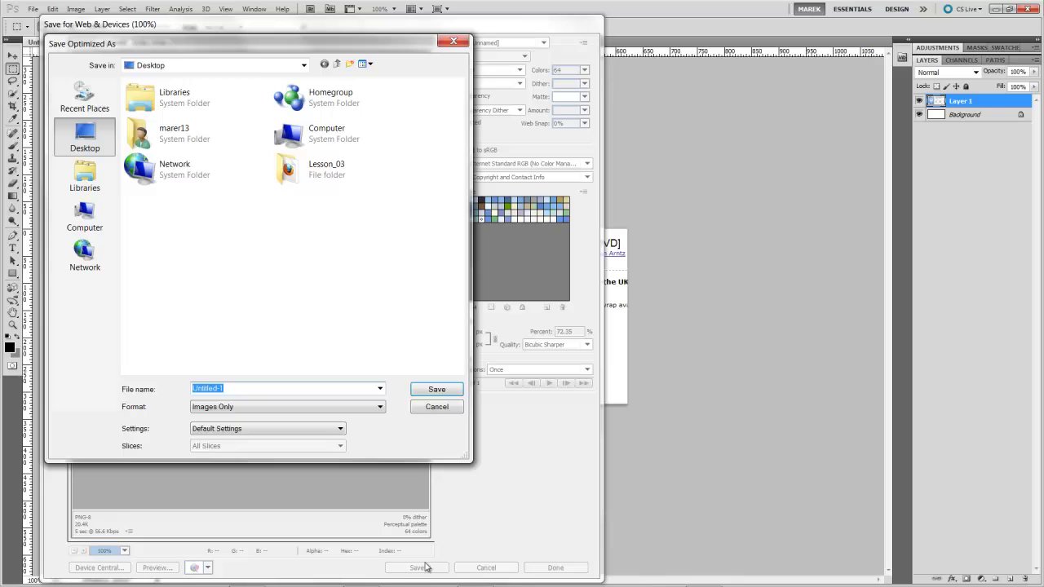
drag(175, 50, 390, 70)
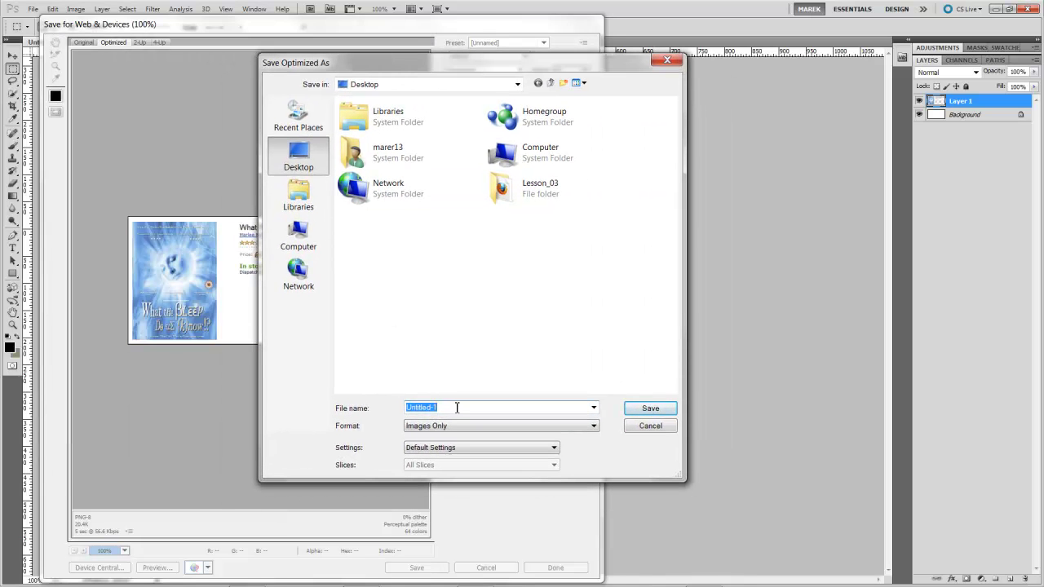
text(screenshot)
click(440, 426)
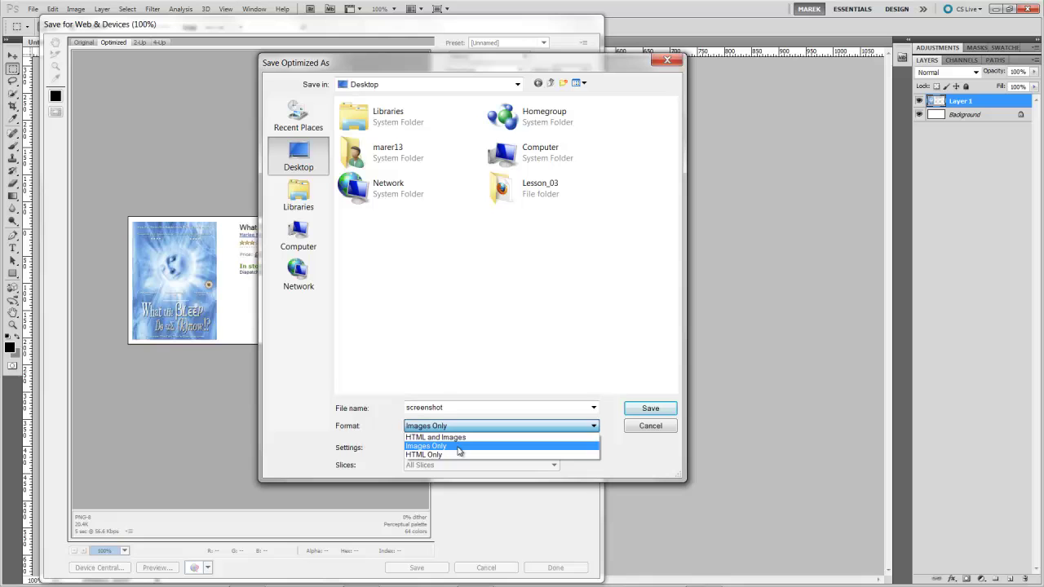
click(458, 447)
click(558, 455)
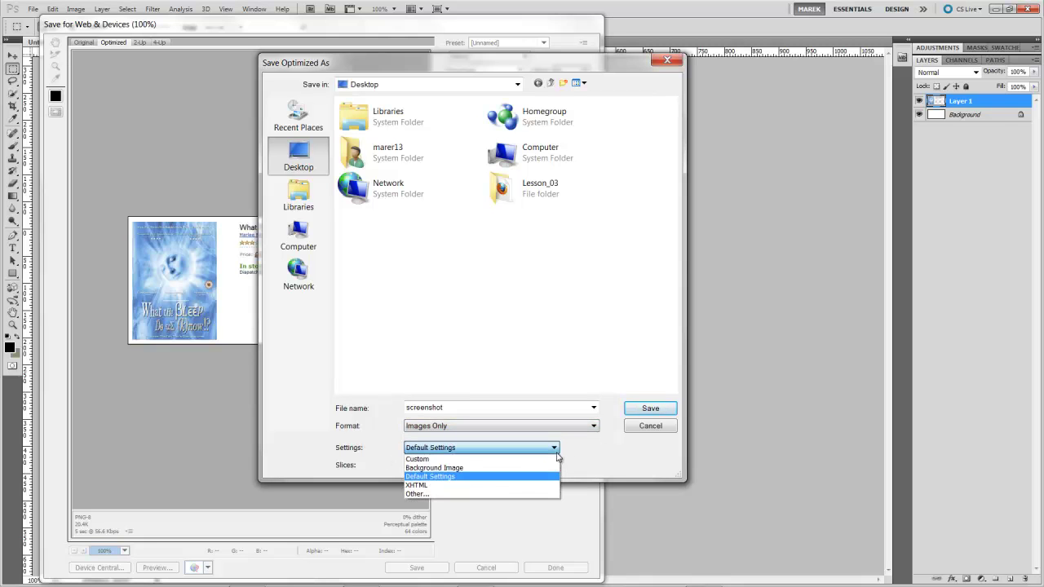
click(558, 455)
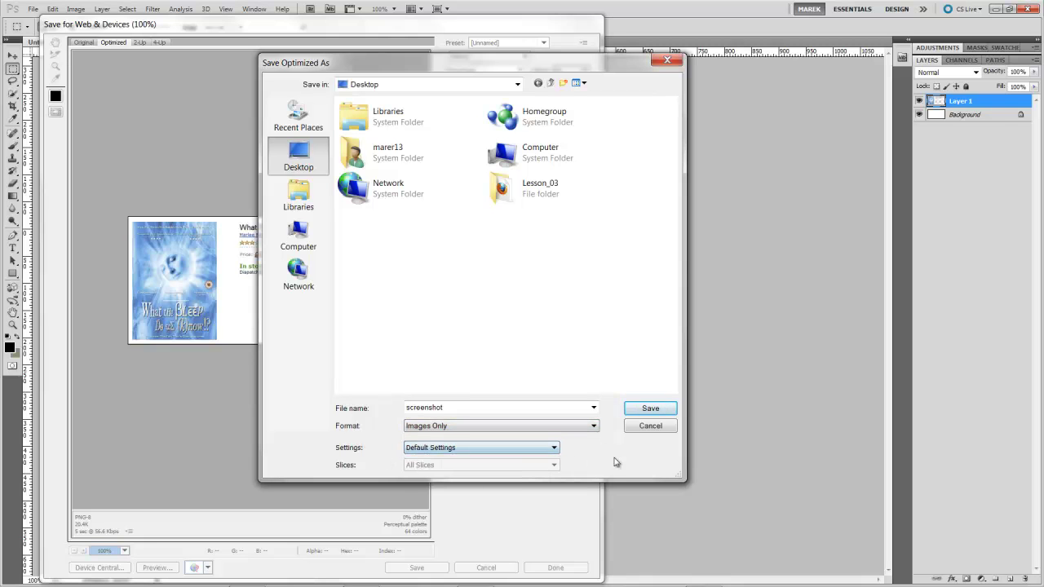
click(650, 409)
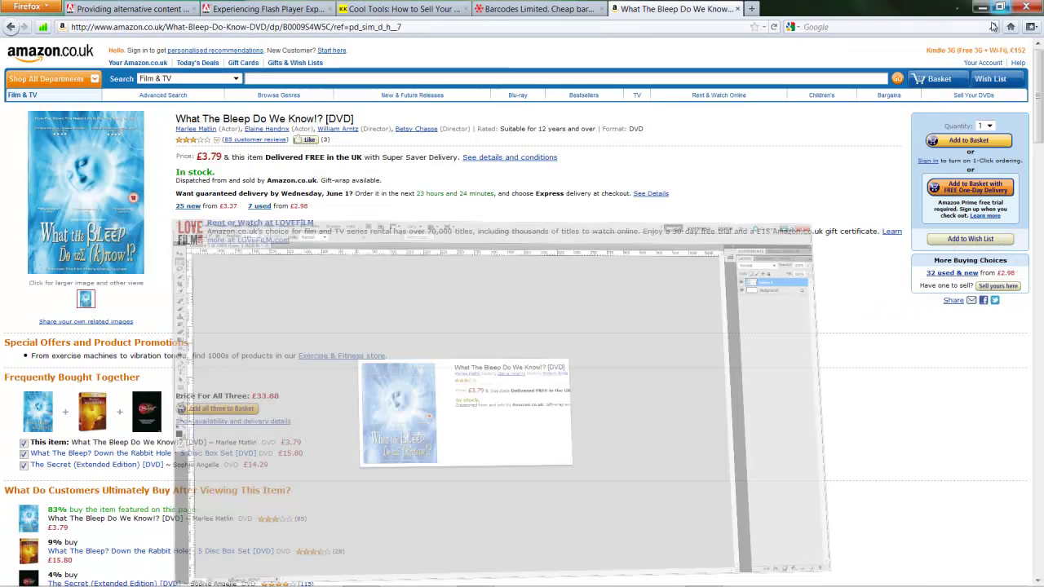
Move the screenshot icon to the desktop centre, then view it in Windows Photo Viewer and close it
click(996, 9)
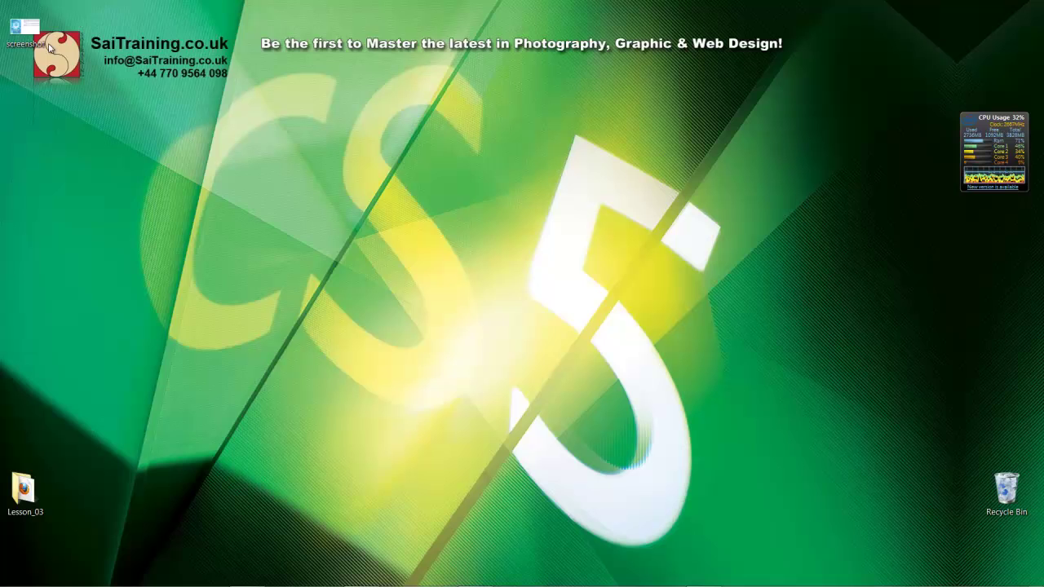
drag(28, 31, 282, 229)
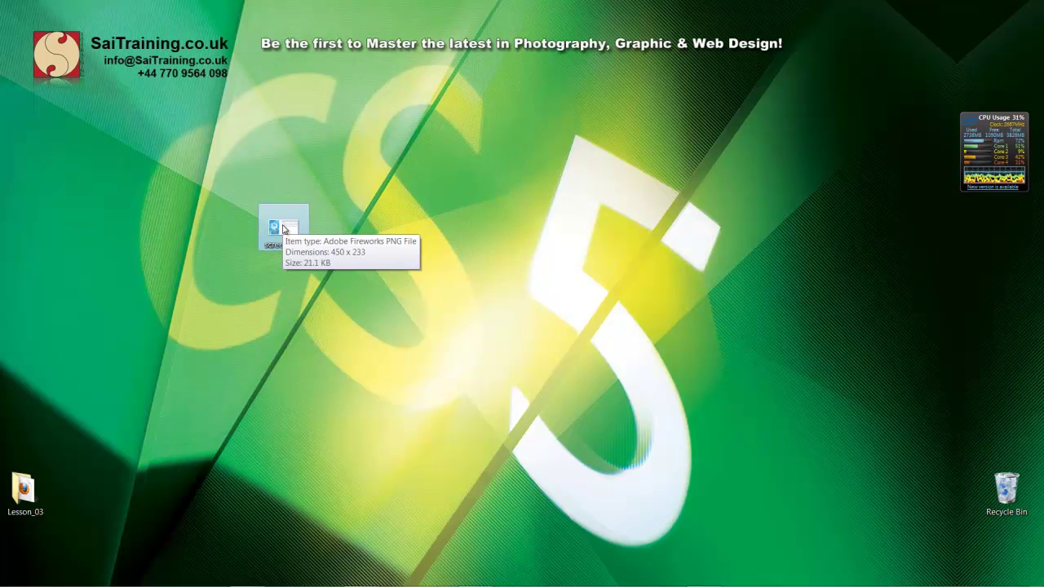
double_click(283, 226)
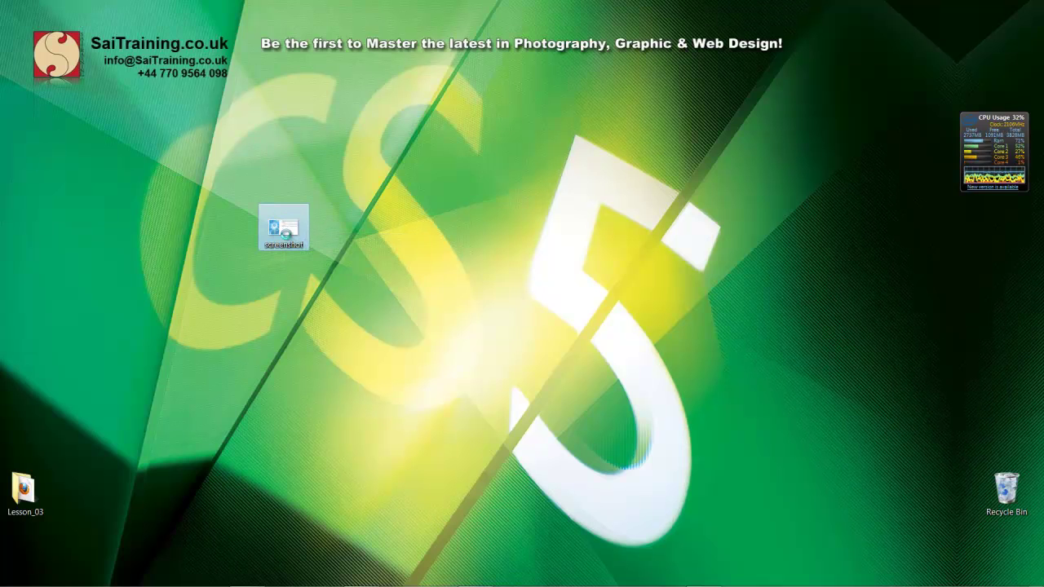
right_click(283, 226)
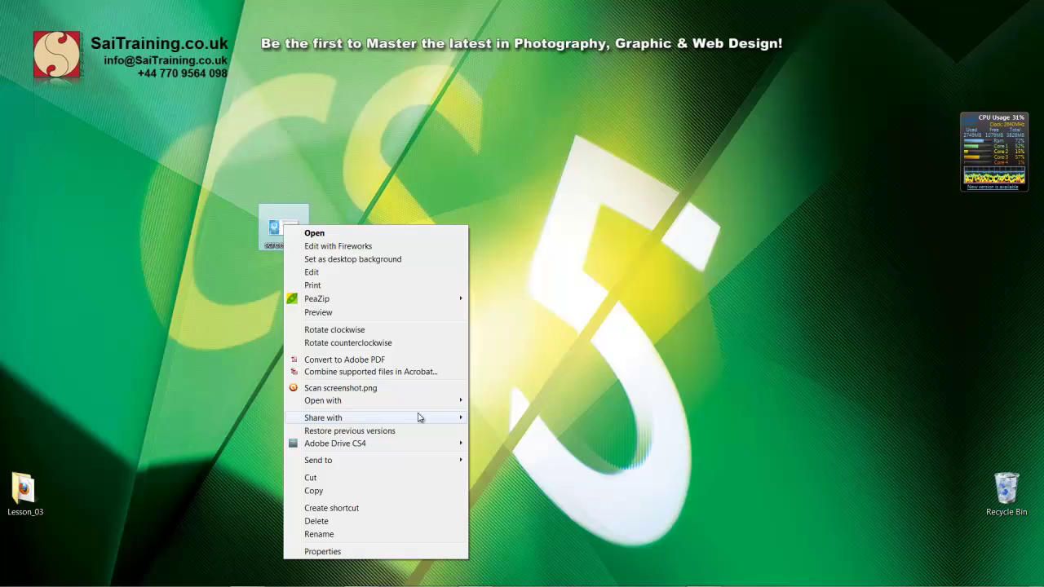
mouse_move(426, 403)
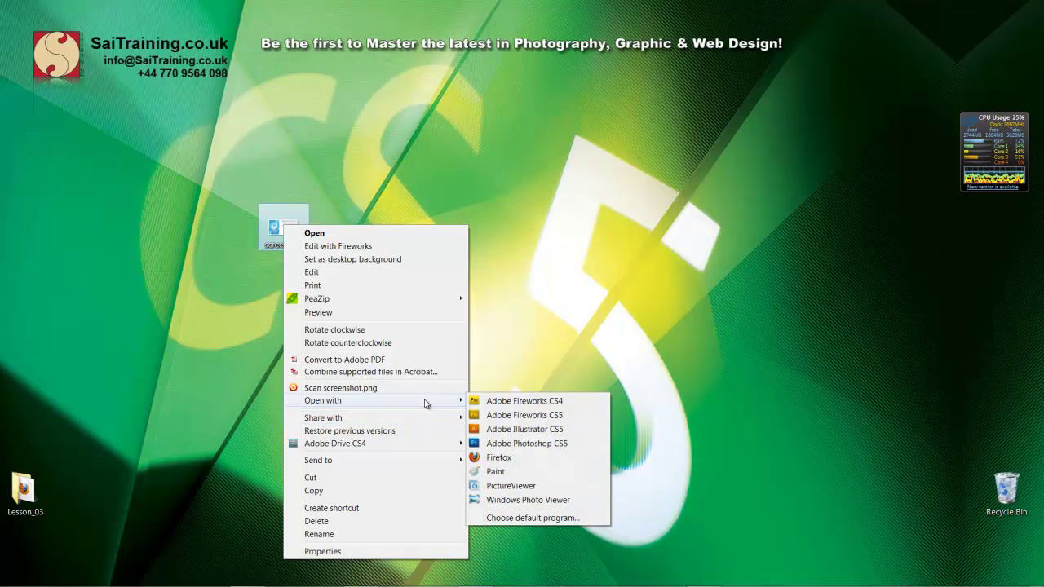
click(546, 502)
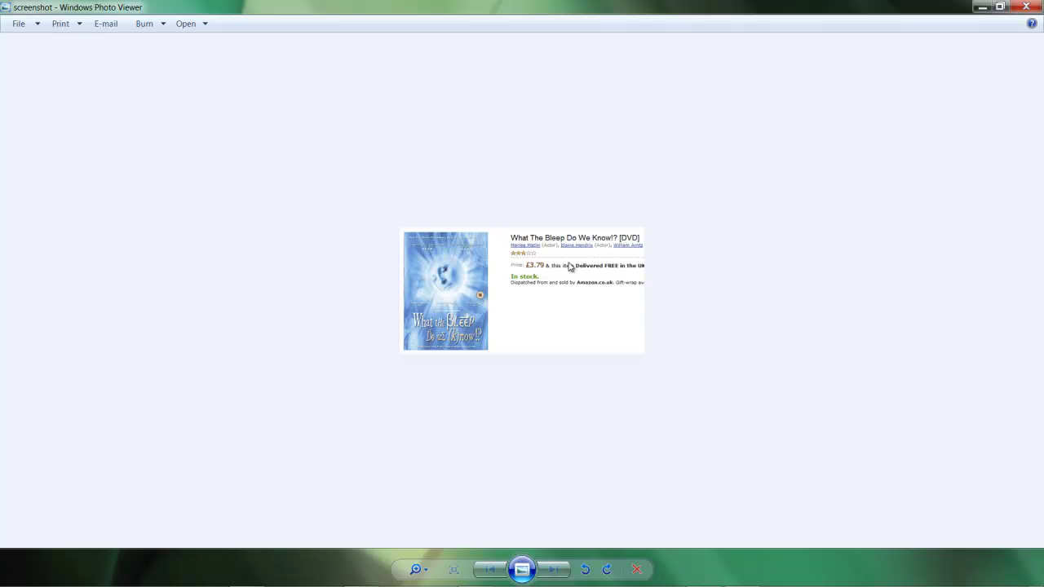
click(1027, 6)
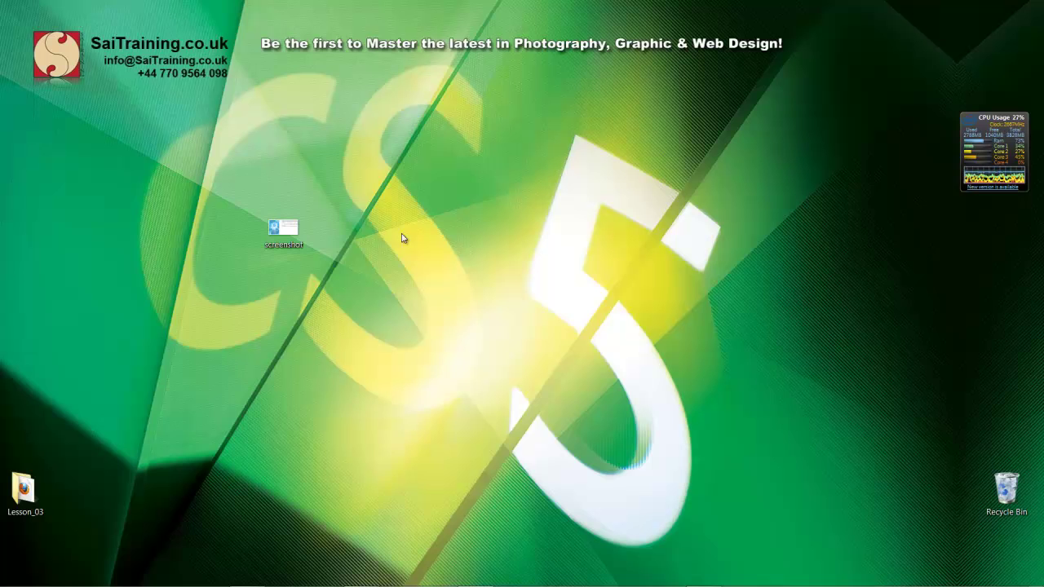
Show the Open with program submenu from the screenshot file's right-click menu
right_click(284, 234)
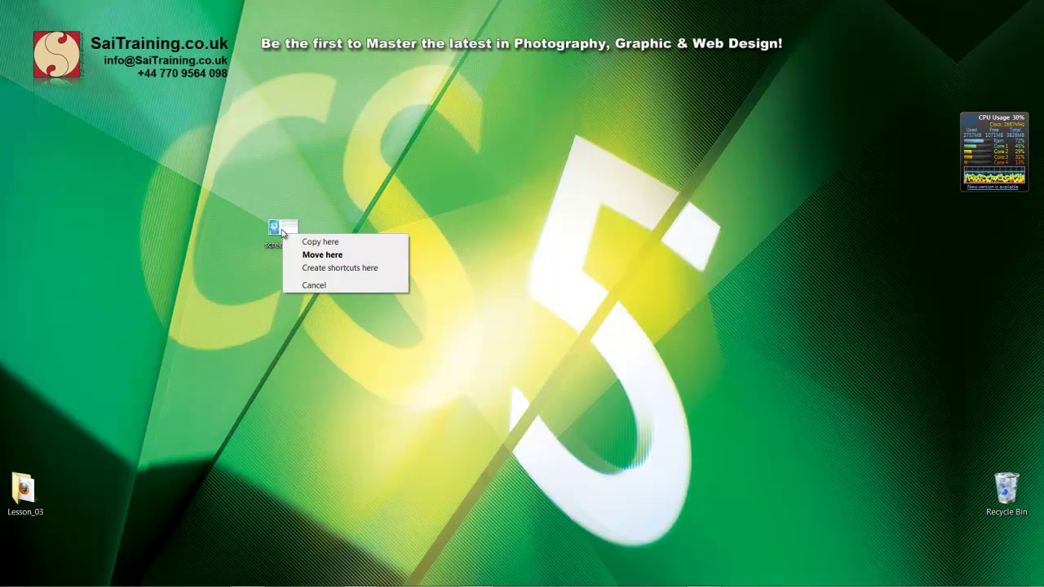
click(217, 306)
right_click(287, 232)
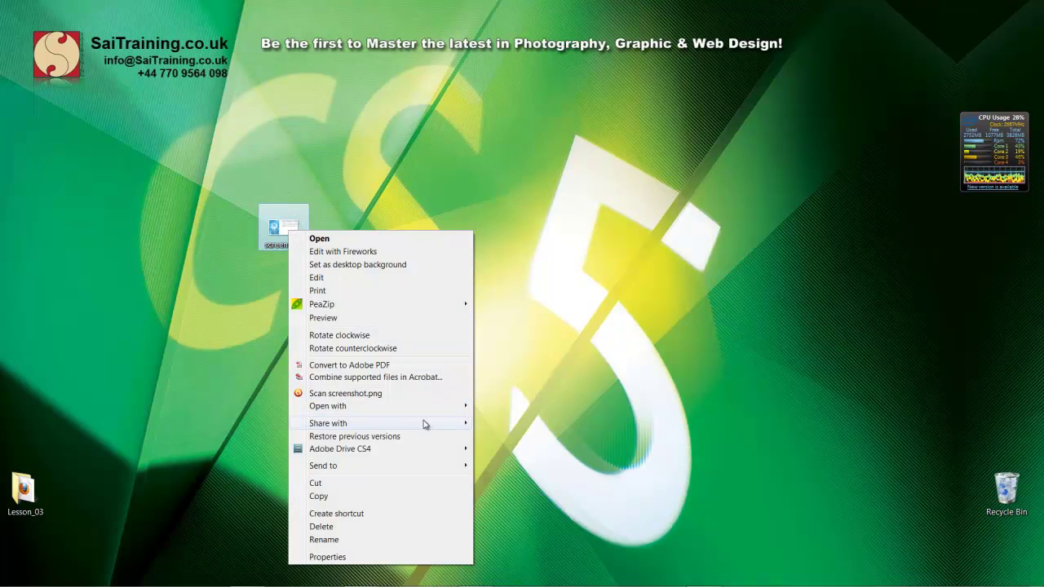
mouse_move(457, 407)
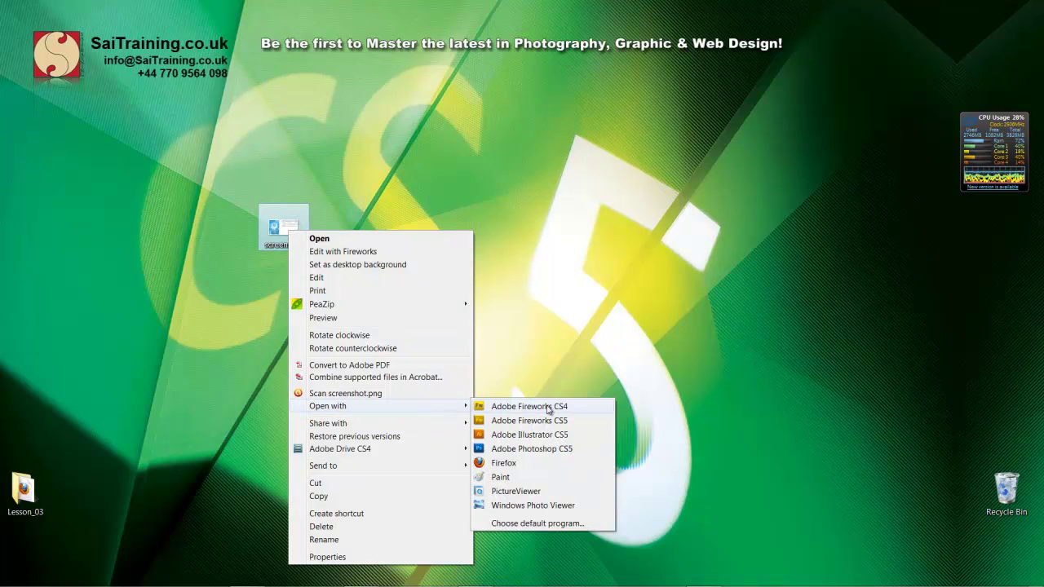